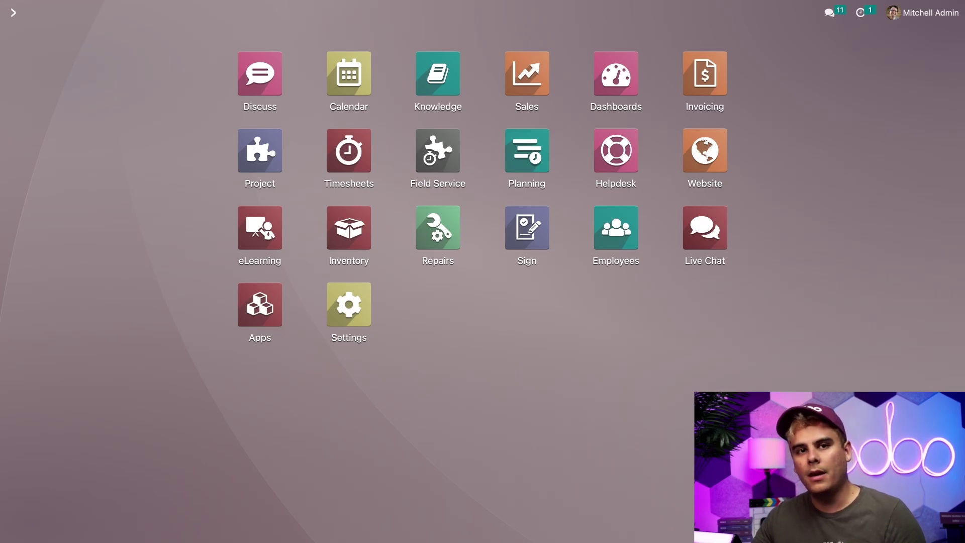
# Check that the Customer Care helpdesk team's Track & Bill Time project is Customer Care, without changing it
pyautogui.click(612, 151)
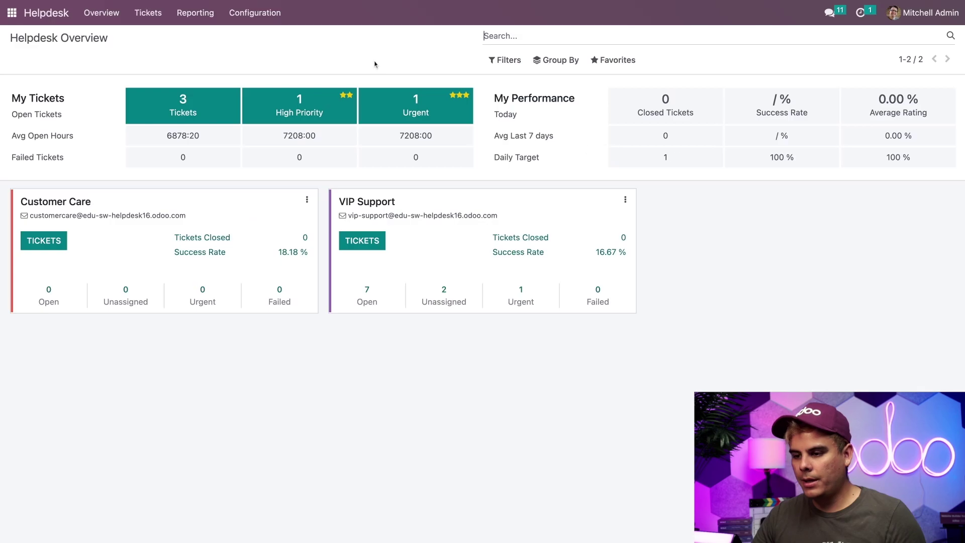
pyautogui.click(248, 13)
pyautogui.click(248, 38)
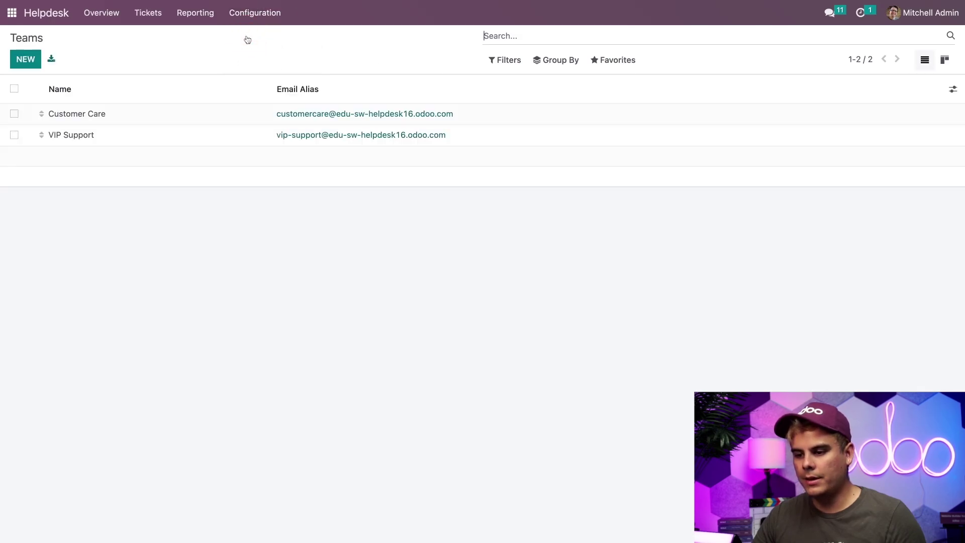
pyautogui.click(182, 114)
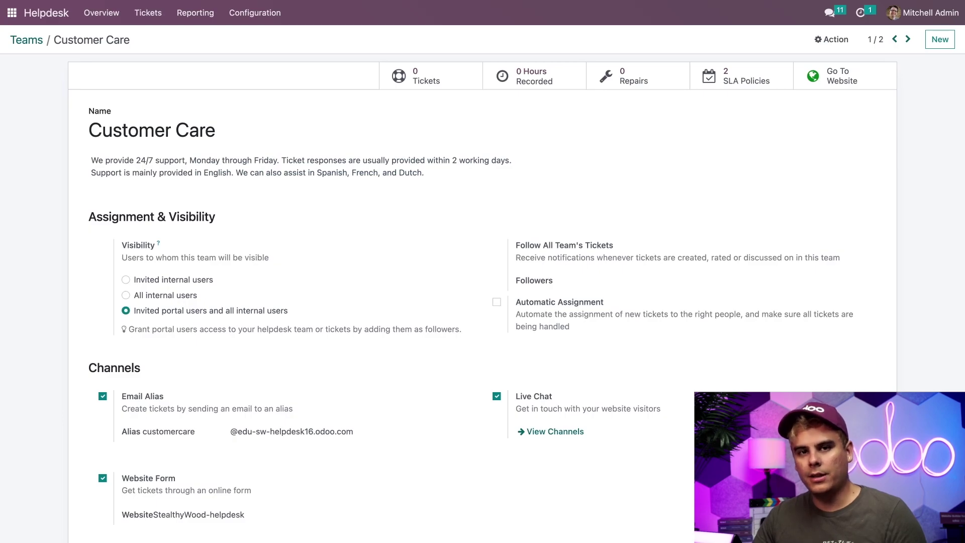
pyautogui.scroll(-8, 380, 306)
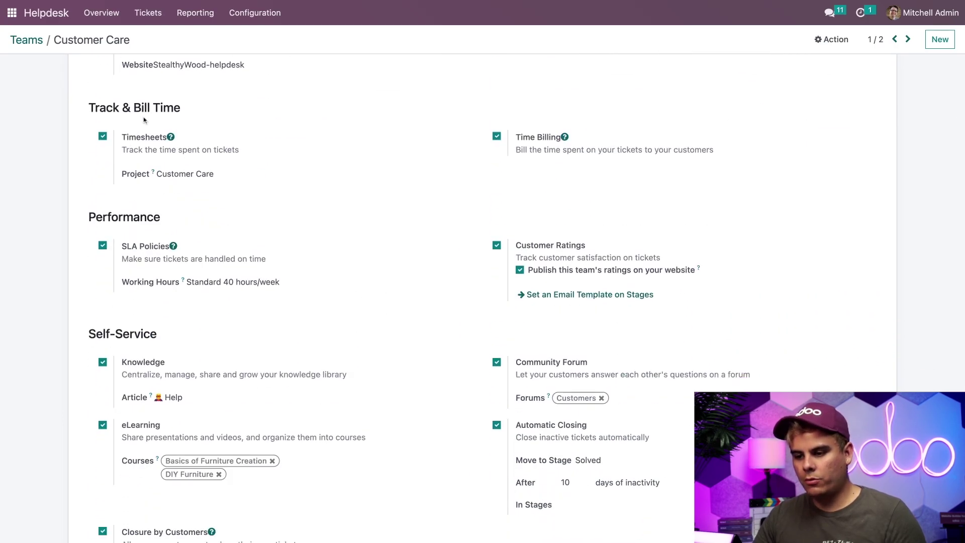
pyautogui.click(142, 114)
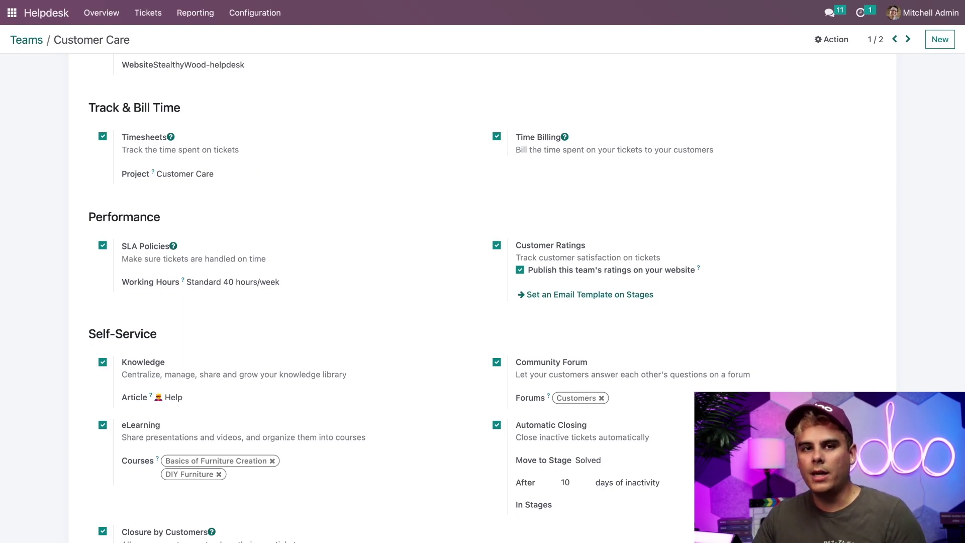
pyautogui.click(221, 175)
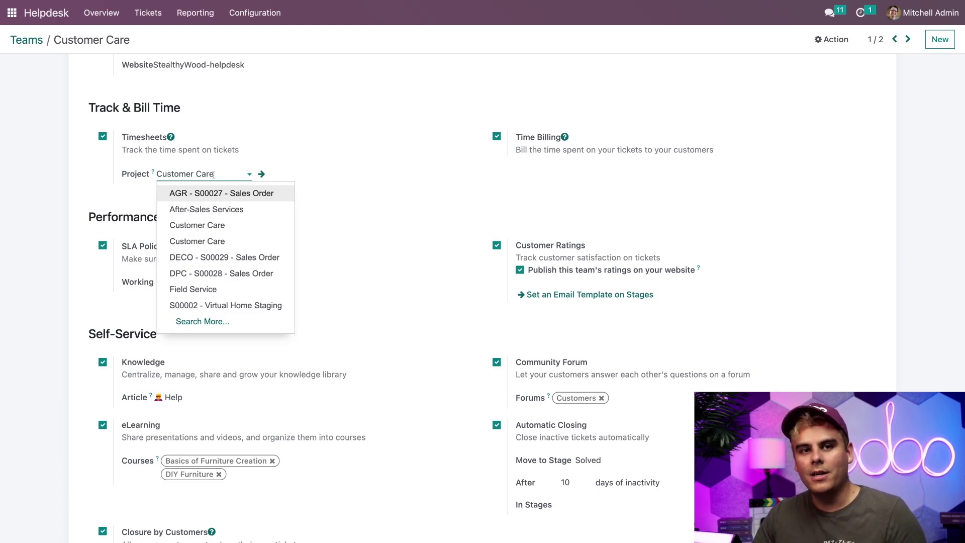
pyautogui.click(316, 177)
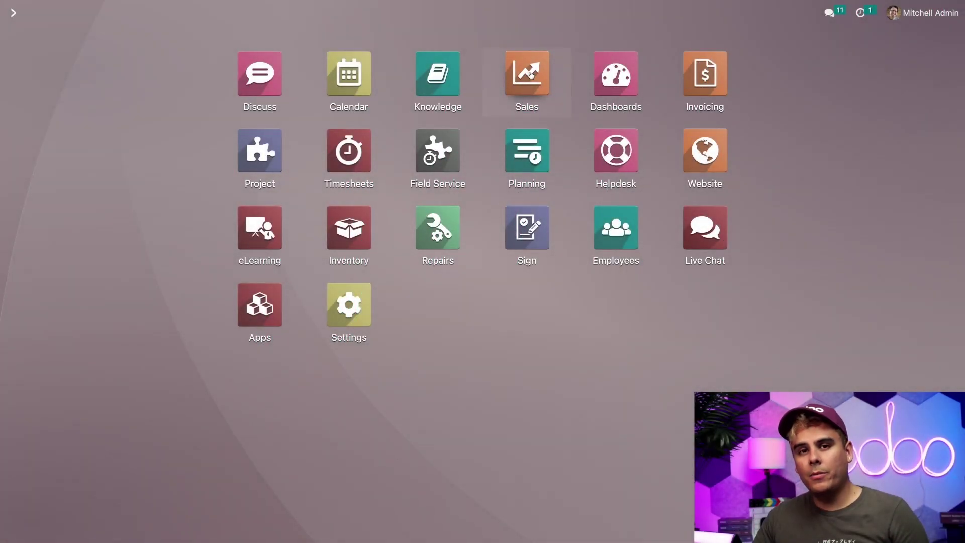
# Create a new Sales product named 'Customer Care(Prepaid Hours)' with product type Service
pyautogui.click(529, 76)
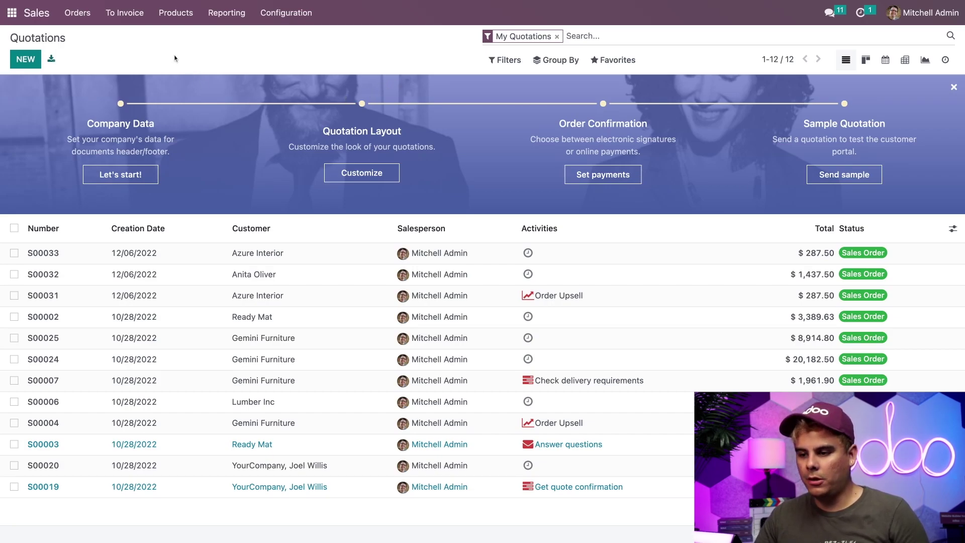
pyautogui.click(176, 20)
pyautogui.click(176, 36)
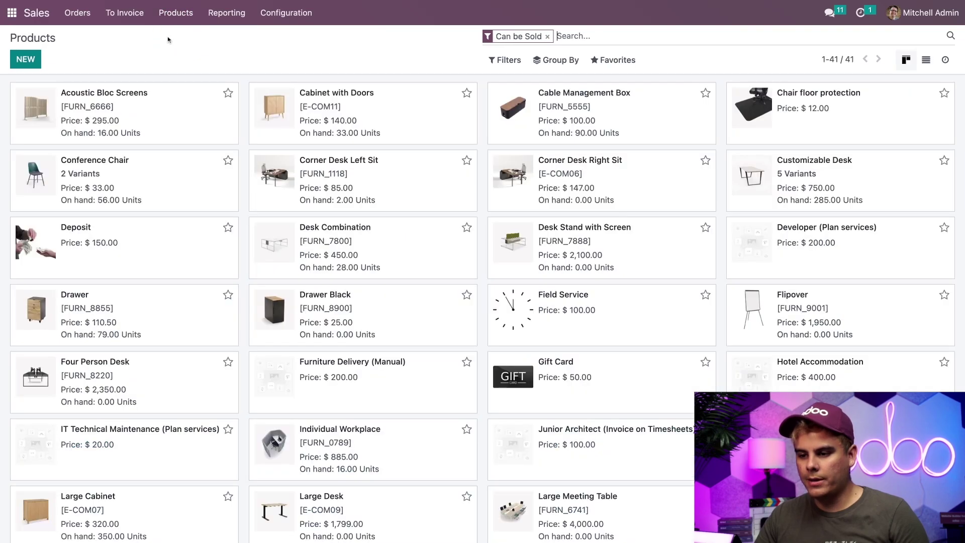
pyautogui.click(30, 59)
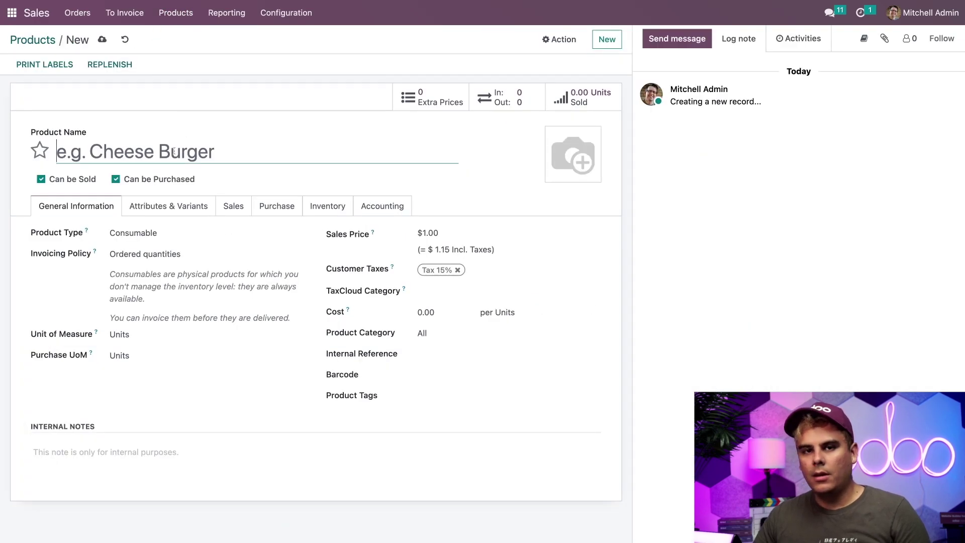
pyautogui.write('Customer Cs')
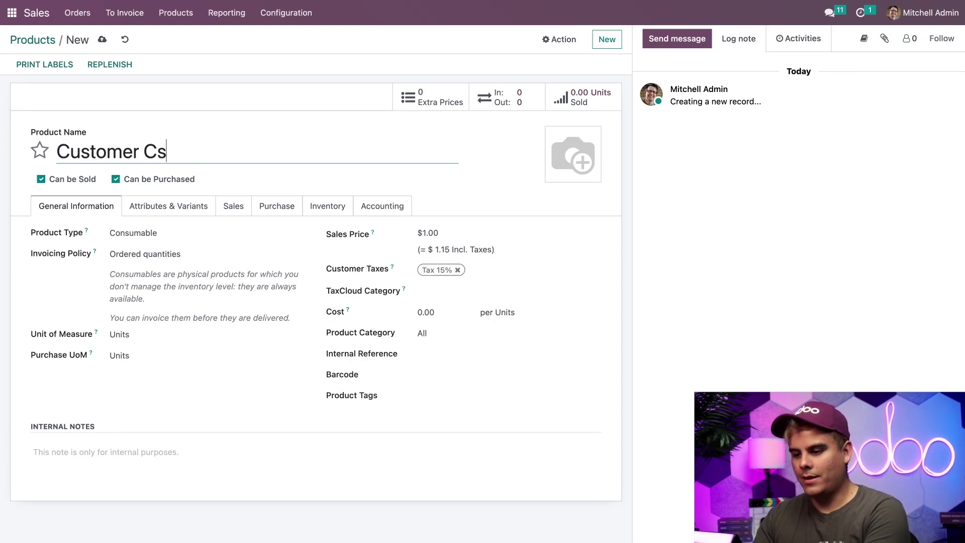
pyautogui.press('BackSpace')
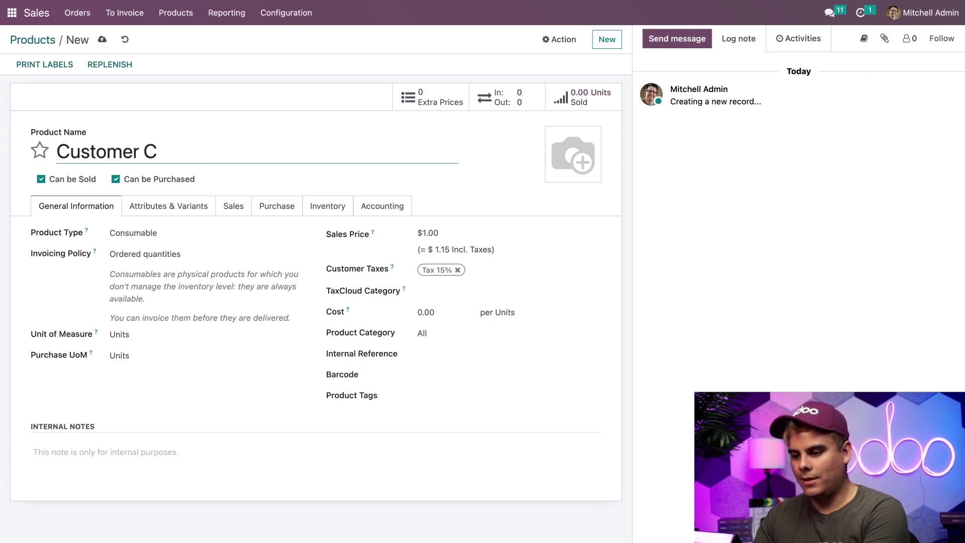
pyautogui.write('are(P')
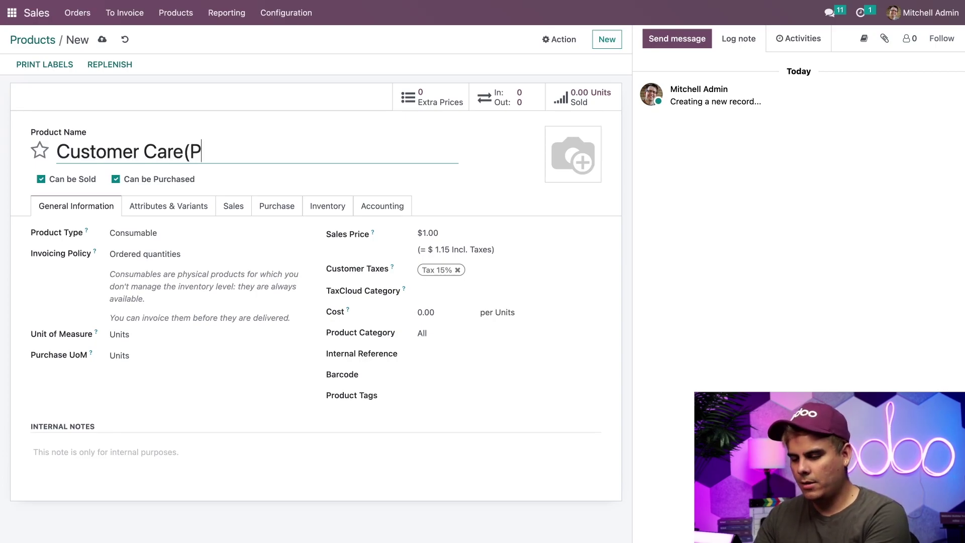
pyautogui.write('repaid Hours)')
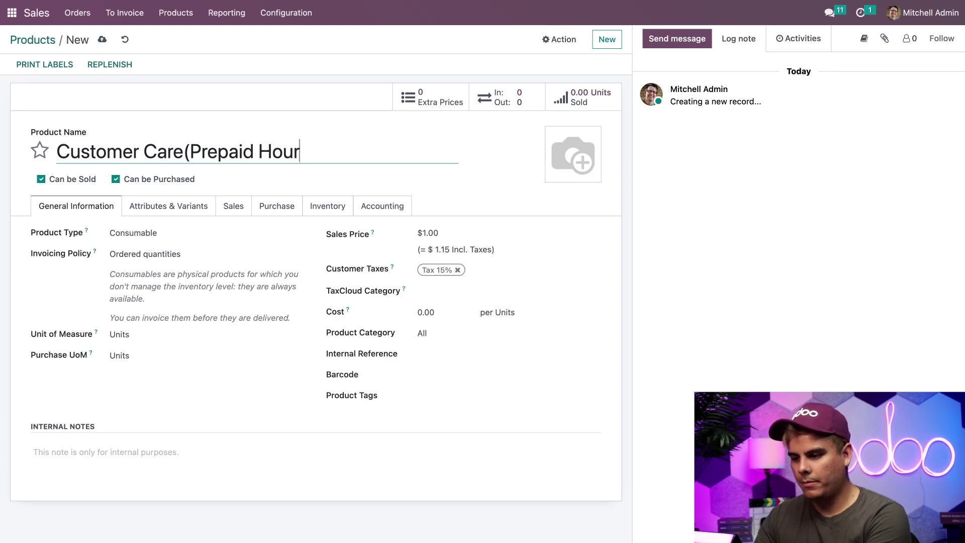
pyautogui.click(178, 233)
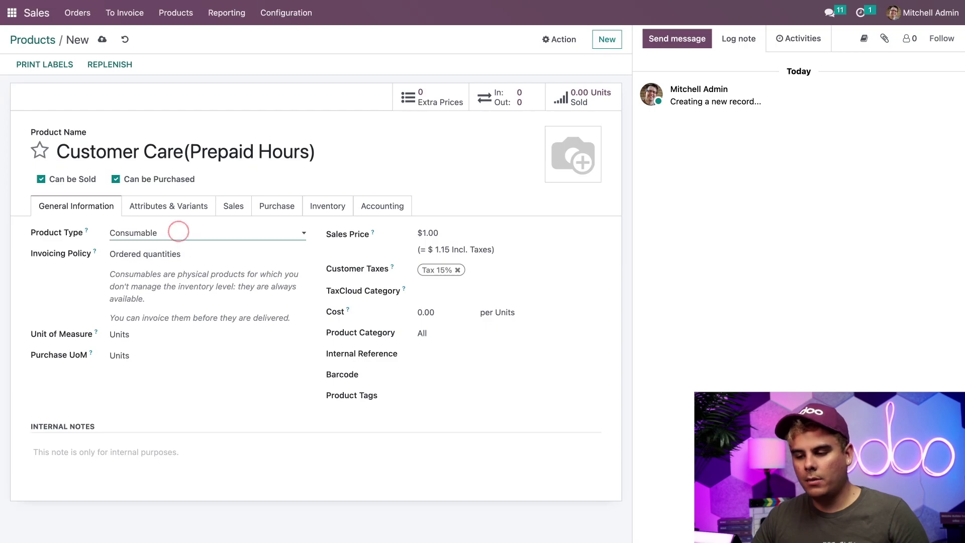
pyautogui.click(162, 250)
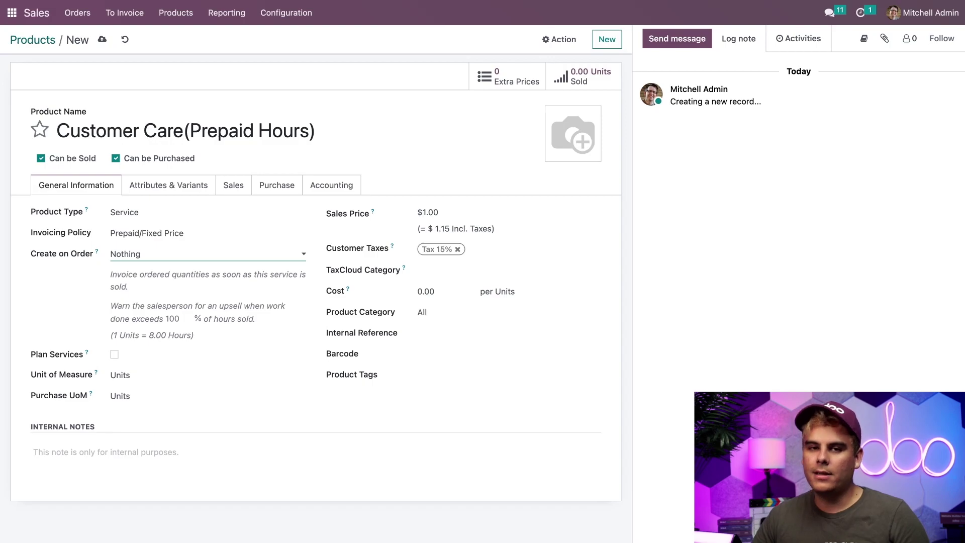
# Make the product create a Task on order in the Customer Care project
pyautogui.click(150, 270)
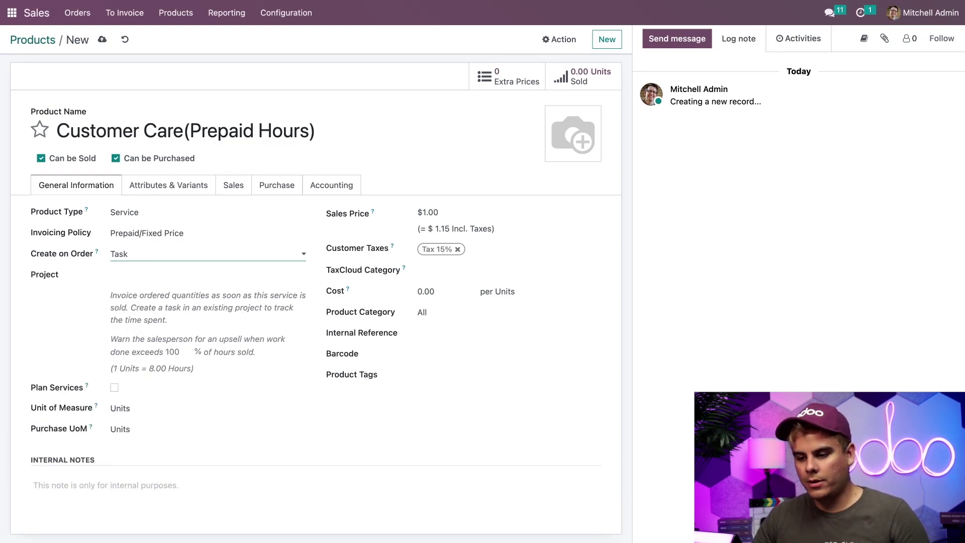
pyautogui.click(170, 275)
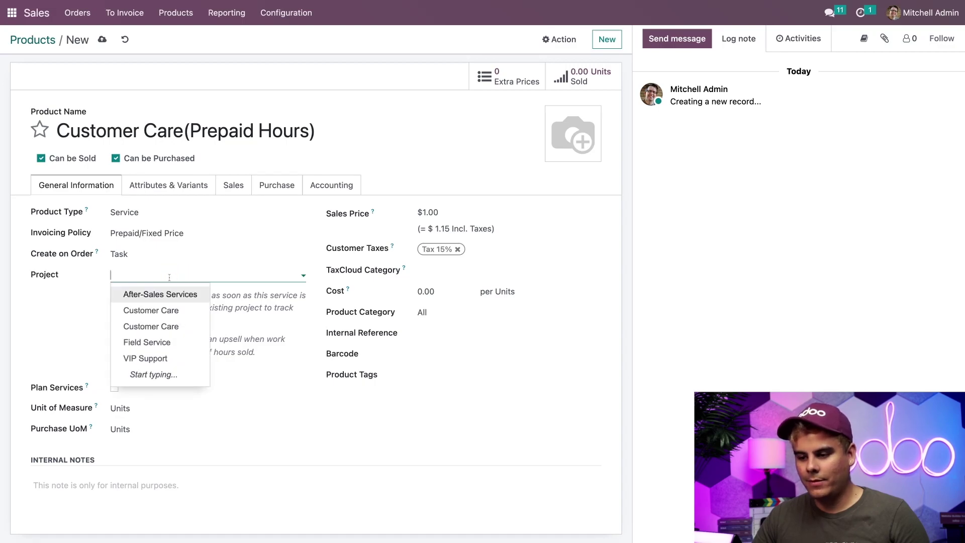
pyautogui.click(159, 310)
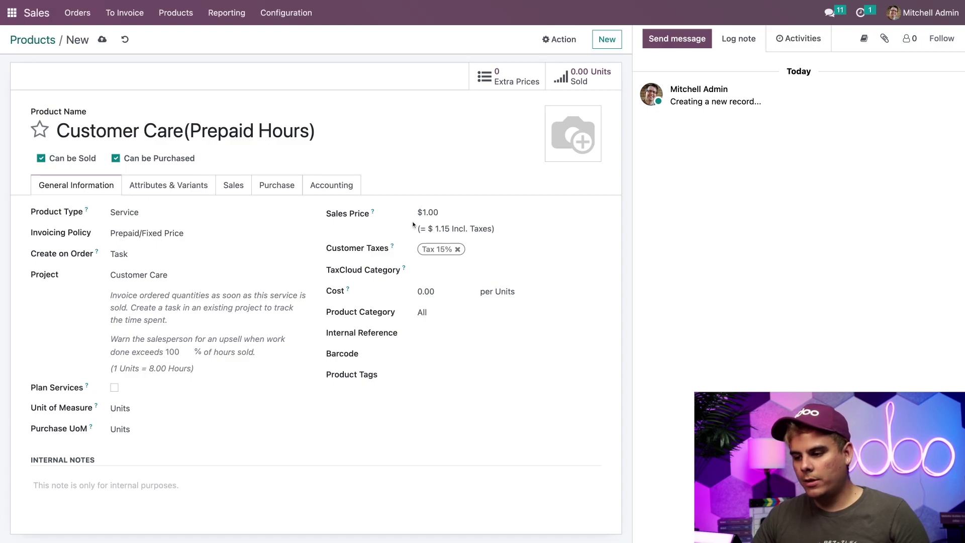
# Set the sales price to 40 and the unit of measure to Hours, then save the product
pyautogui.click(425, 213)
pyautogui.write('40')
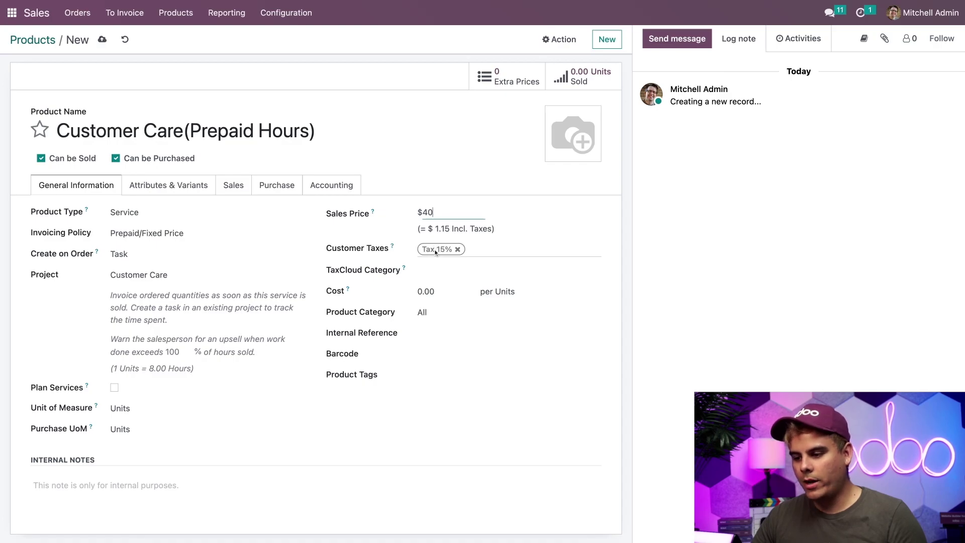
pyautogui.click(126, 405)
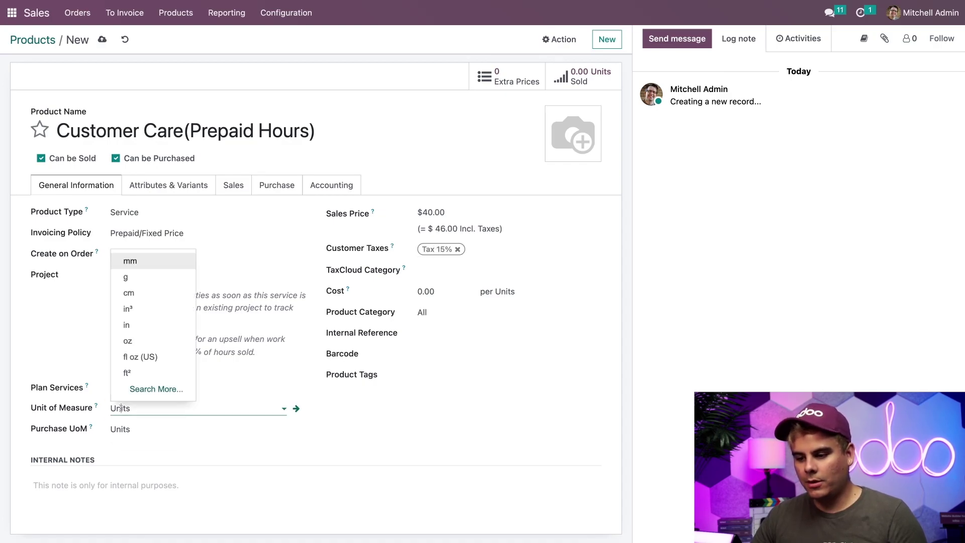
pyautogui.click(133, 409)
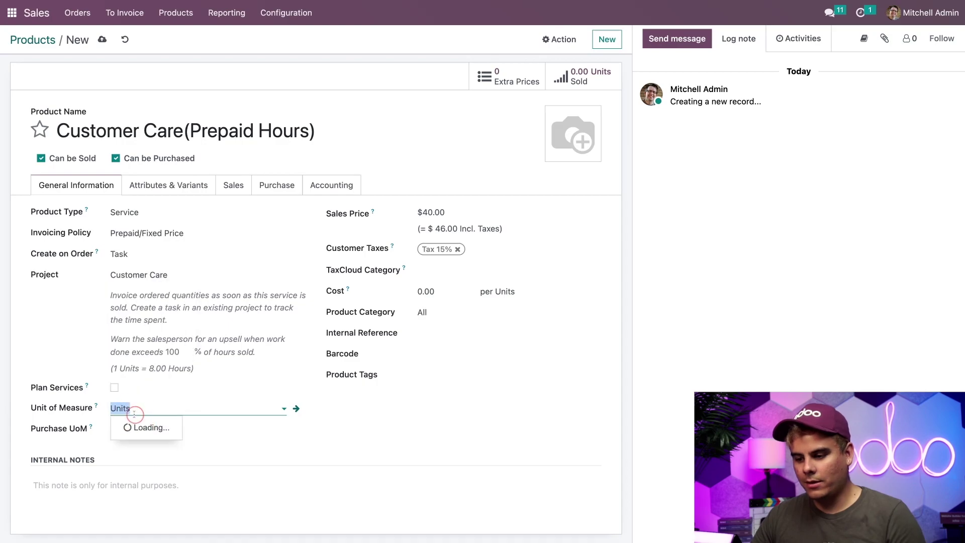
pyautogui.write('Hours')
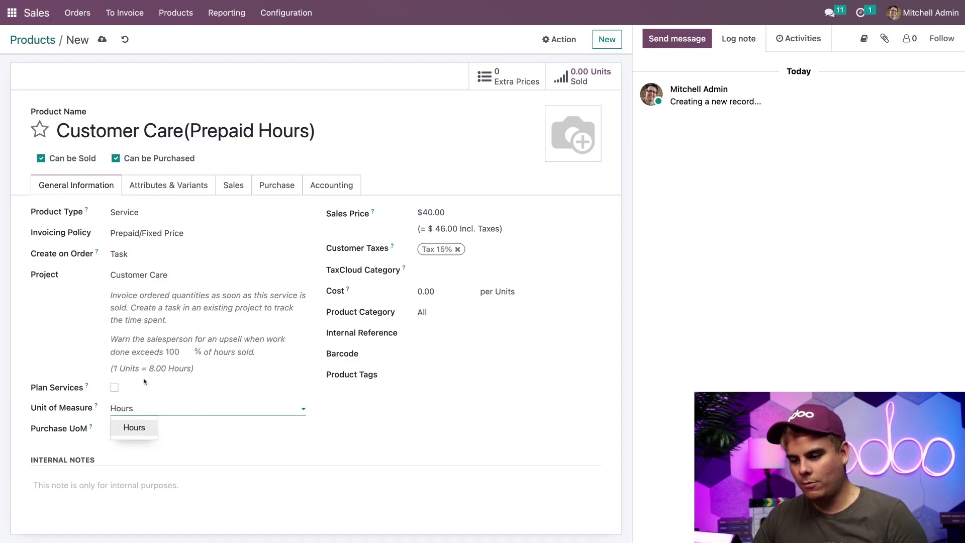
pyautogui.click(134, 426)
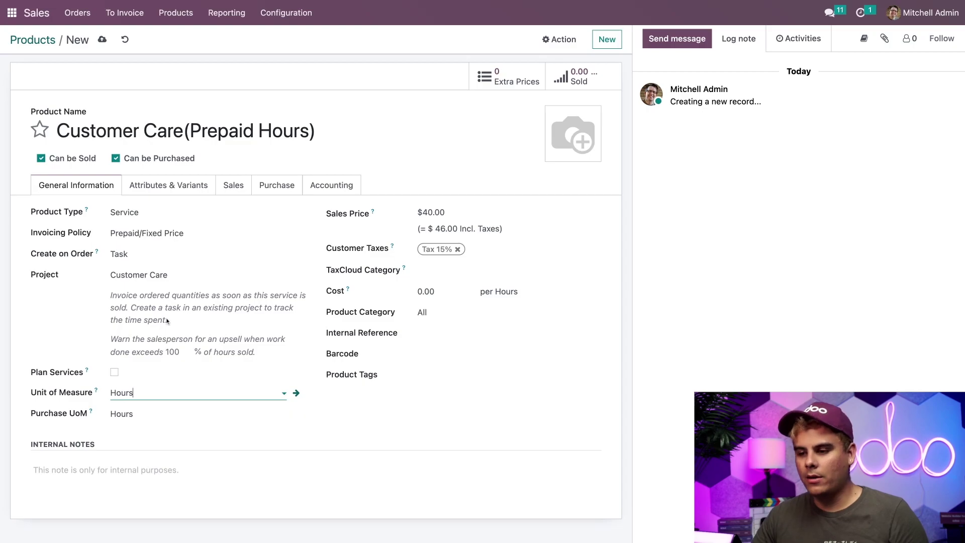
pyautogui.click(103, 42)
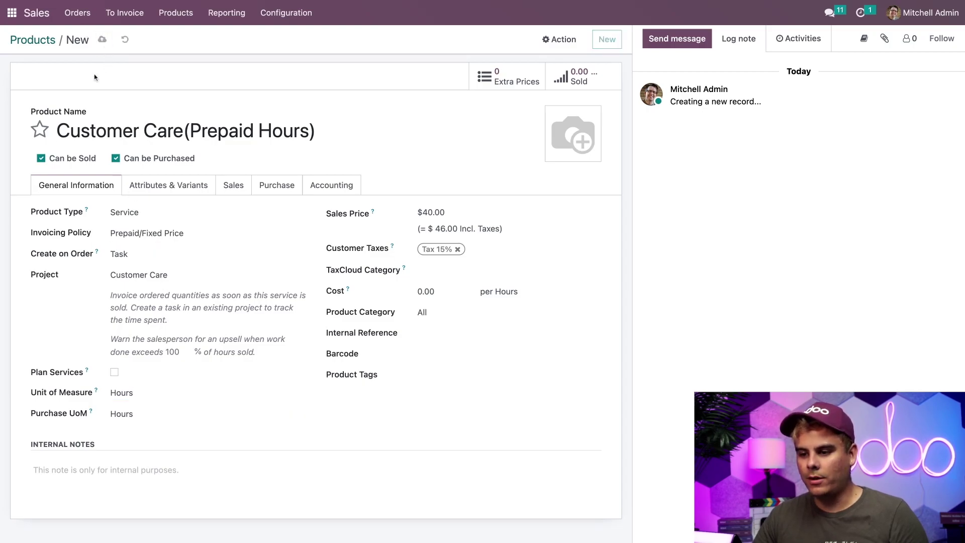
# Start a new quotation with Azure Interior as the customer
pyautogui.click(33, 39)
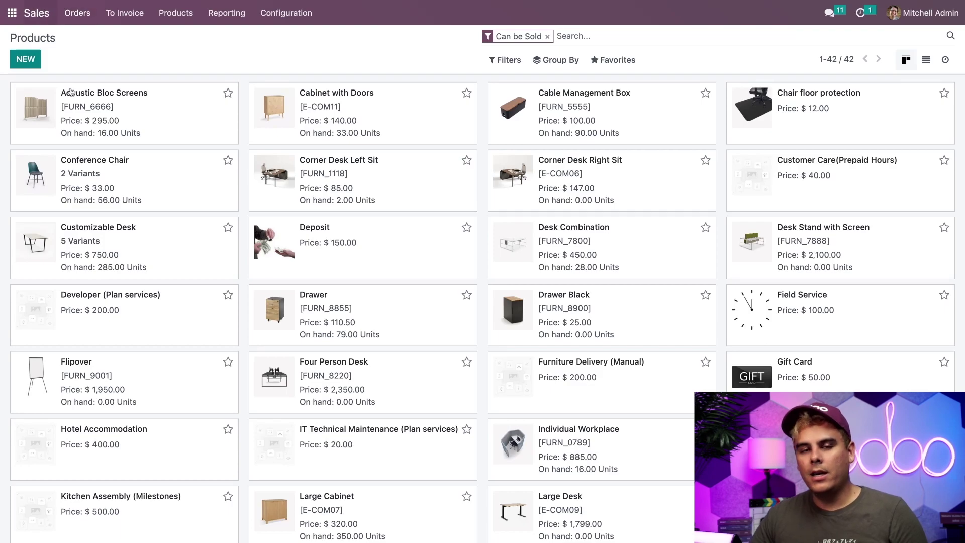
pyautogui.click(37, 13)
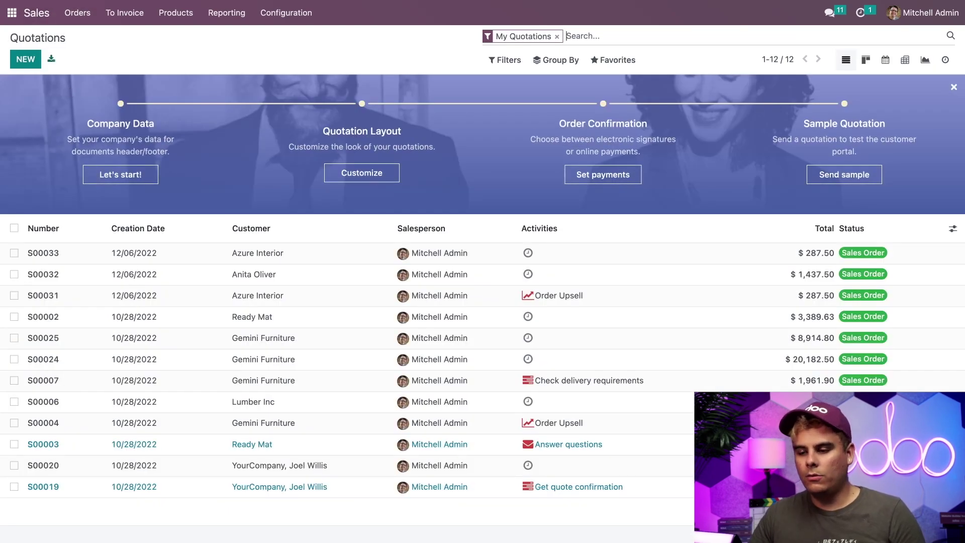
pyautogui.click(16, 59)
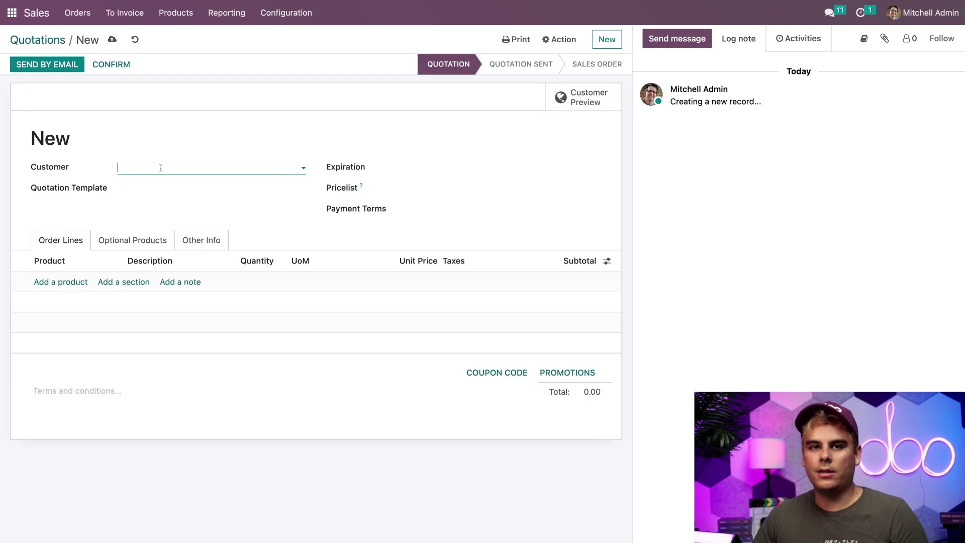
pyautogui.write('azure')
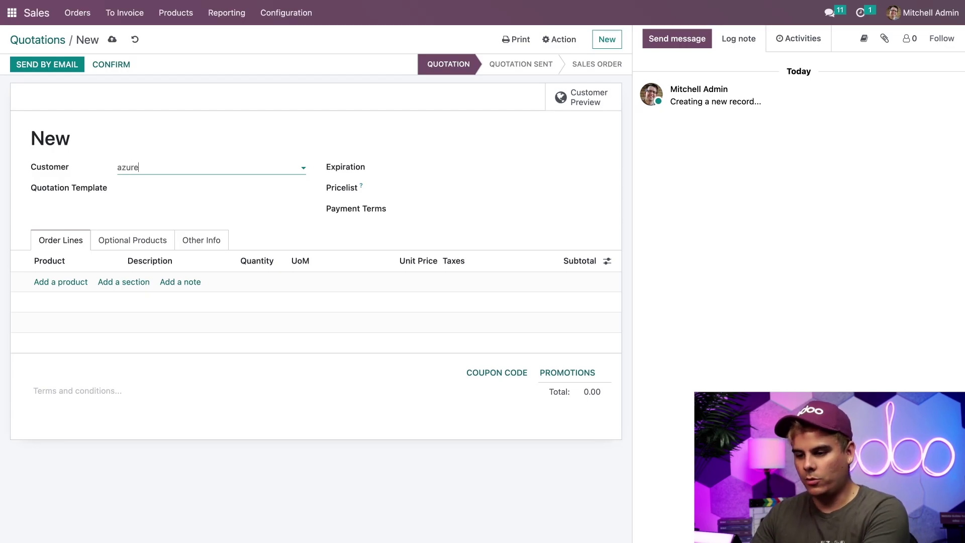
pyautogui.click(170, 189)
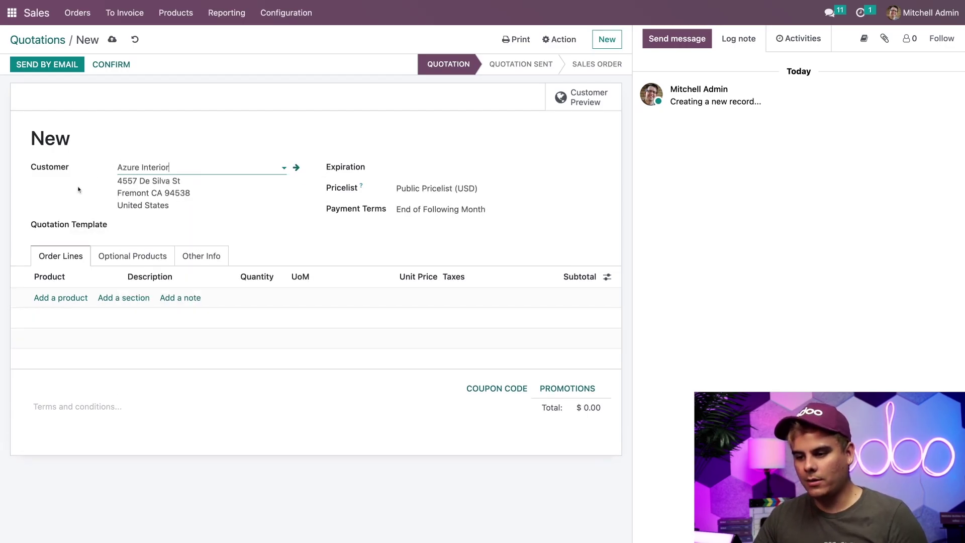
pyautogui.click(74, 199)
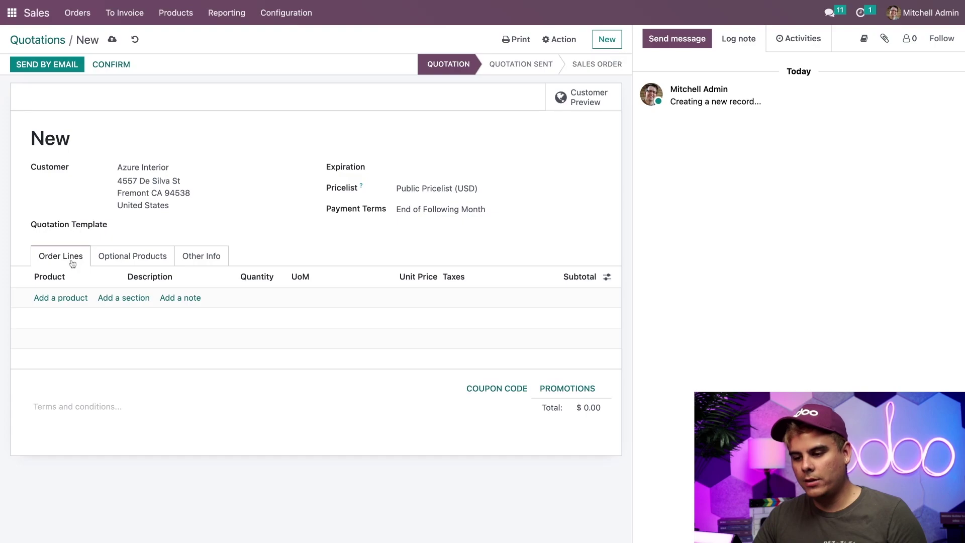
# Add a Customer Care(Prepaid Hours) line with quantity 5 to the quotation
pyautogui.click(64, 297)
pyautogui.write('customer')
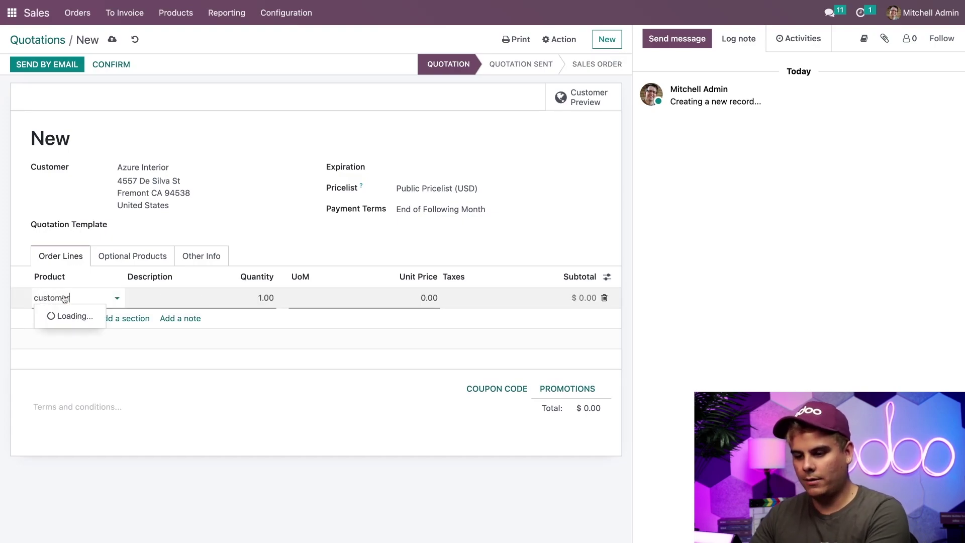
pyautogui.click(60, 318)
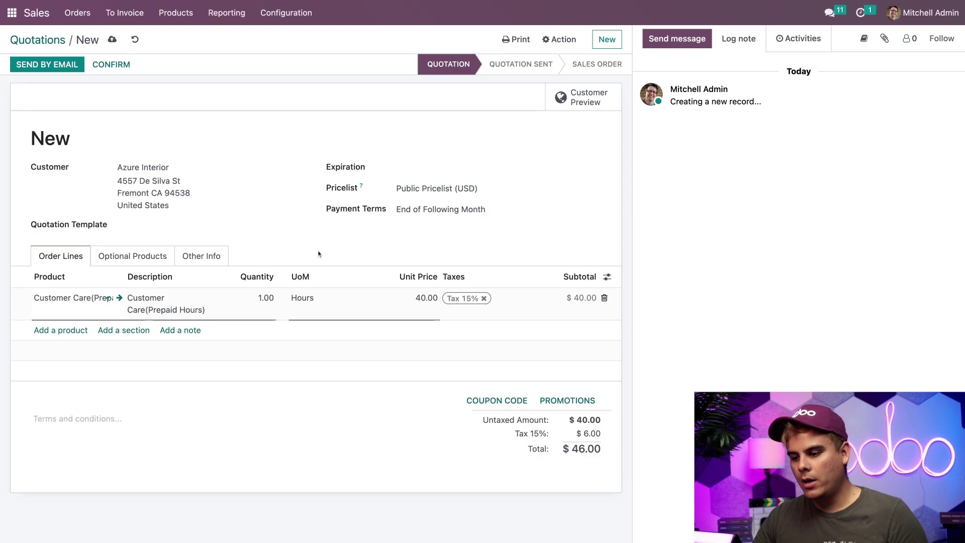
pyautogui.click(262, 297)
pyautogui.write('5')
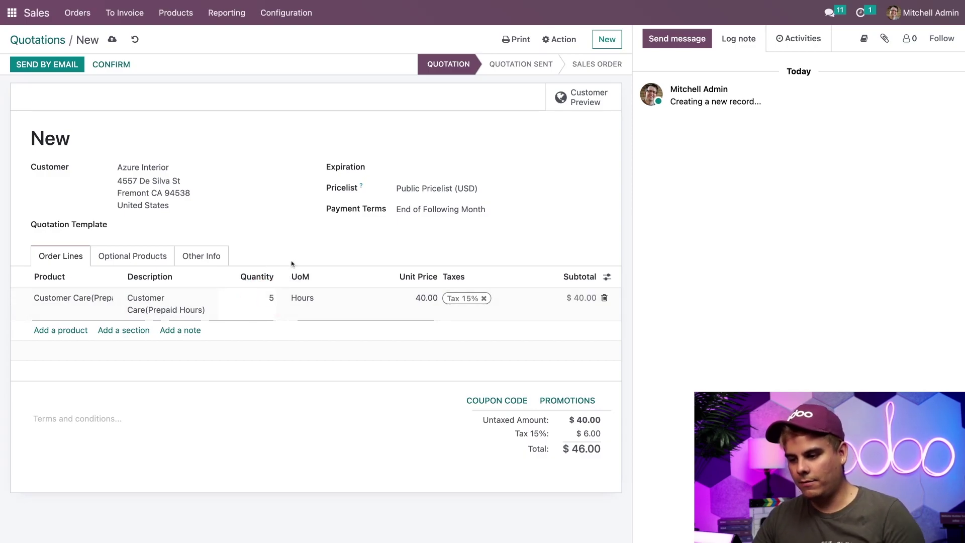
pyautogui.click(293, 253)
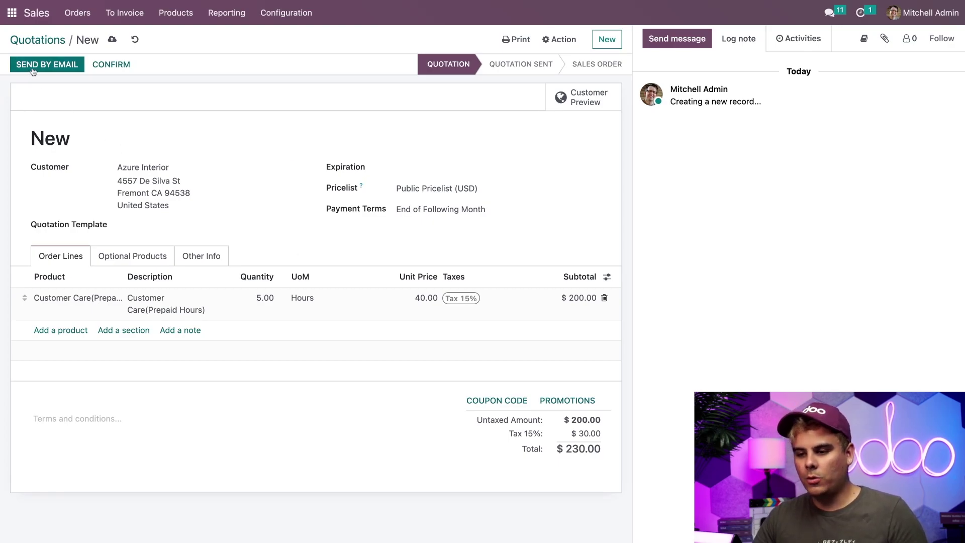
# Confirm quotation S00040 and create a Regular draft invoice for it
pyautogui.click(106, 66)
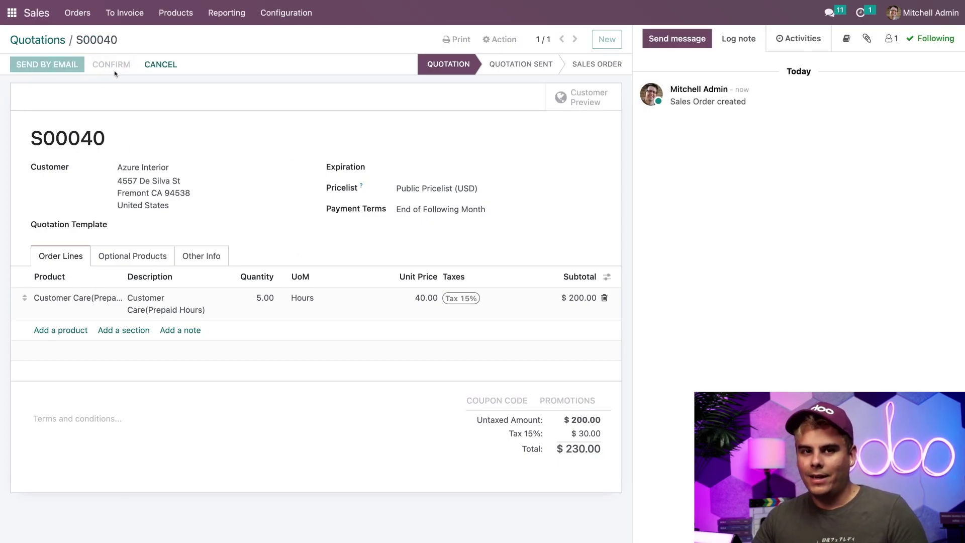
pyautogui.click(52, 67)
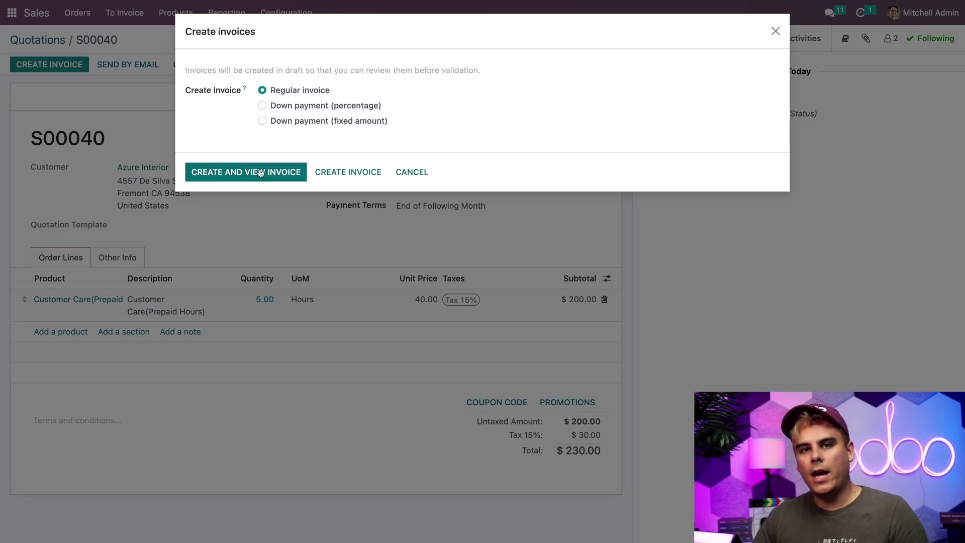
pyautogui.click(349, 174)
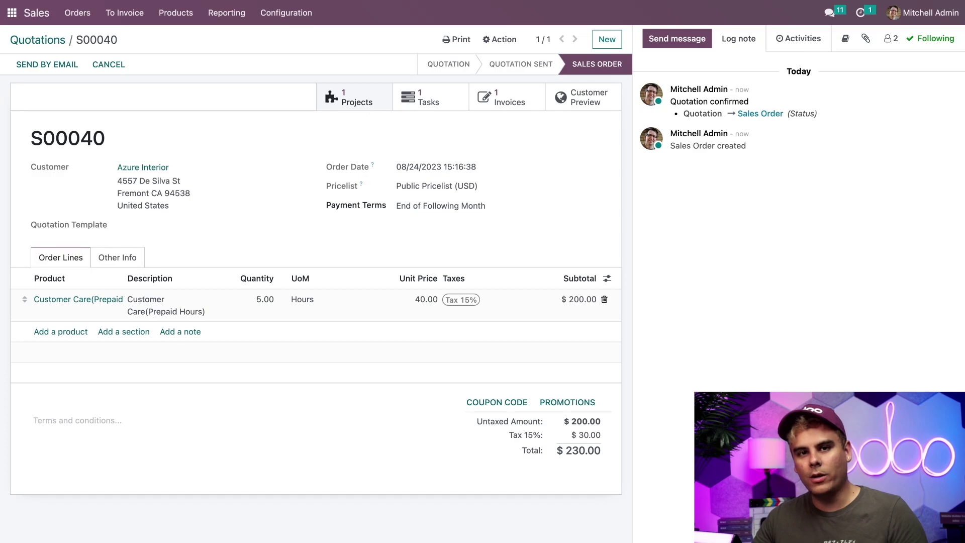
# Open the task generated from S00040 and view its Timesheets, showing 05:00 allocated hours
pyautogui.click(436, 99)
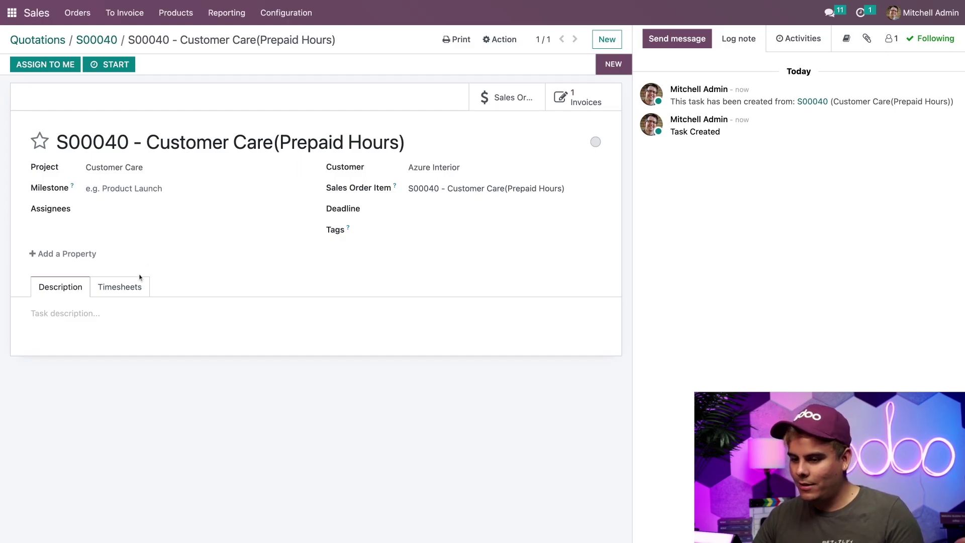
pyautogui.click(131, 290)
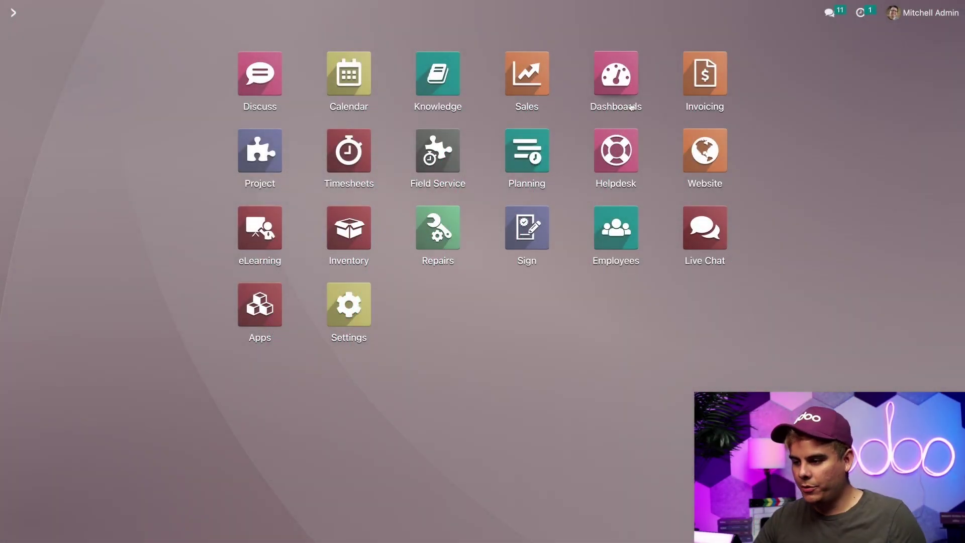
# Create a new Customer Care ticket titled 'Repair Services' with Azure Interior as customer
pyautogui.click(616, 152)
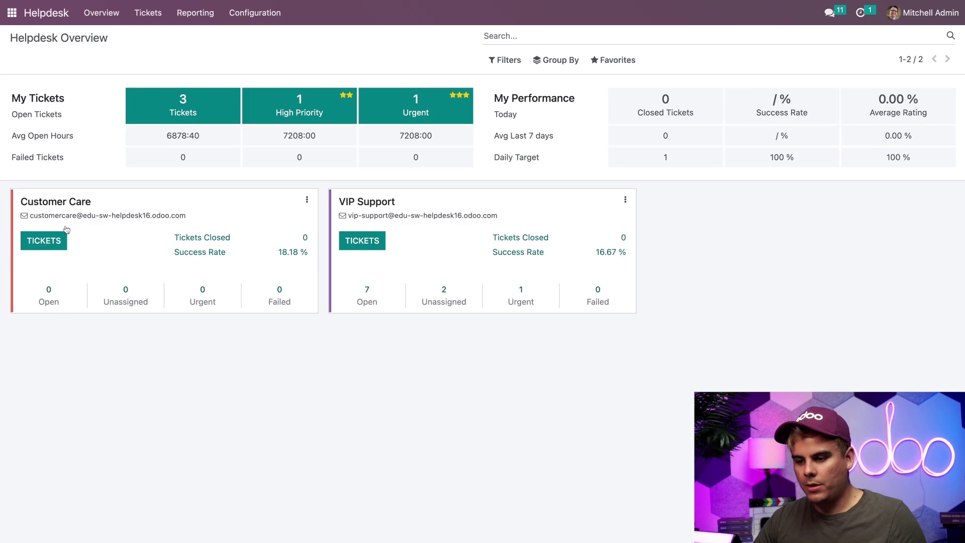
pyautogui.click(52, 241)
pyautogui.click(24, 62)
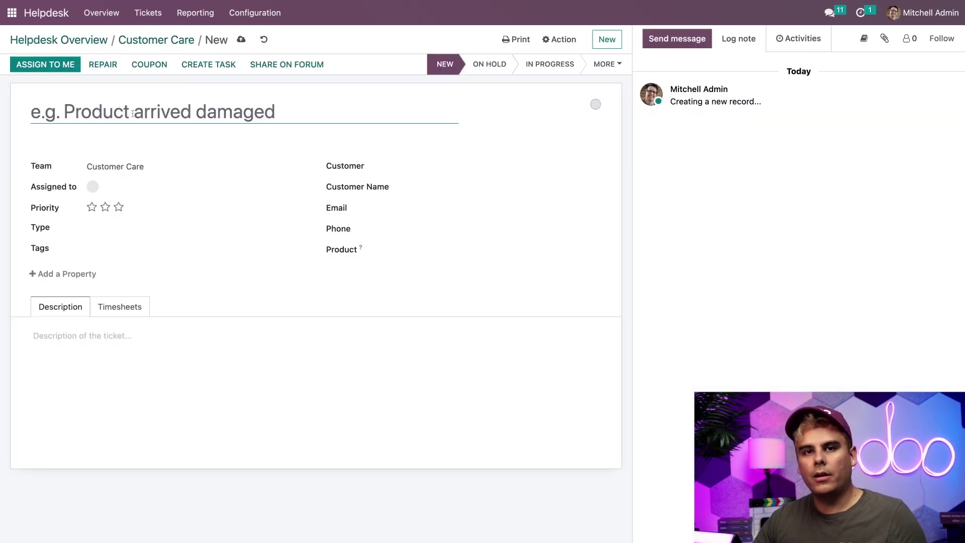
pyautogui.write('Repair Services')
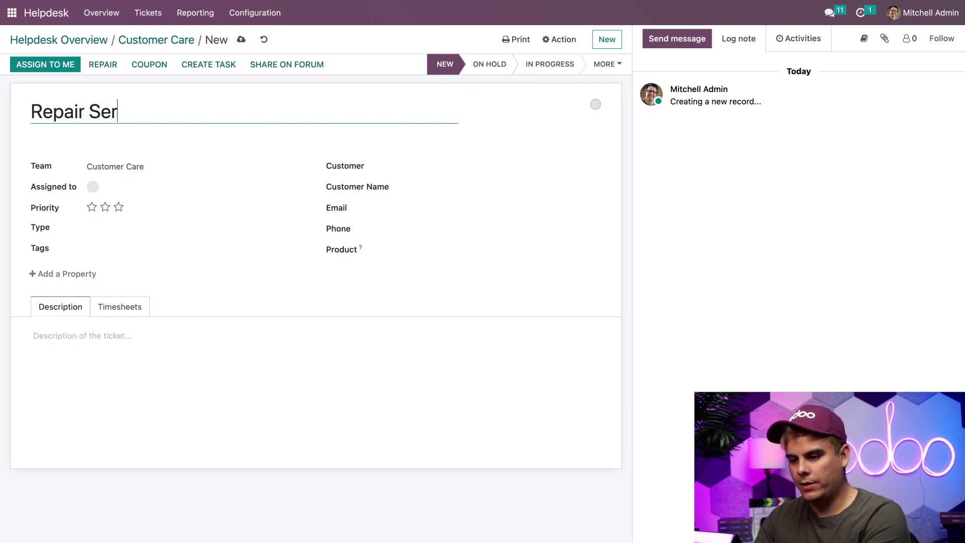
pyautogui.click(420, 166)
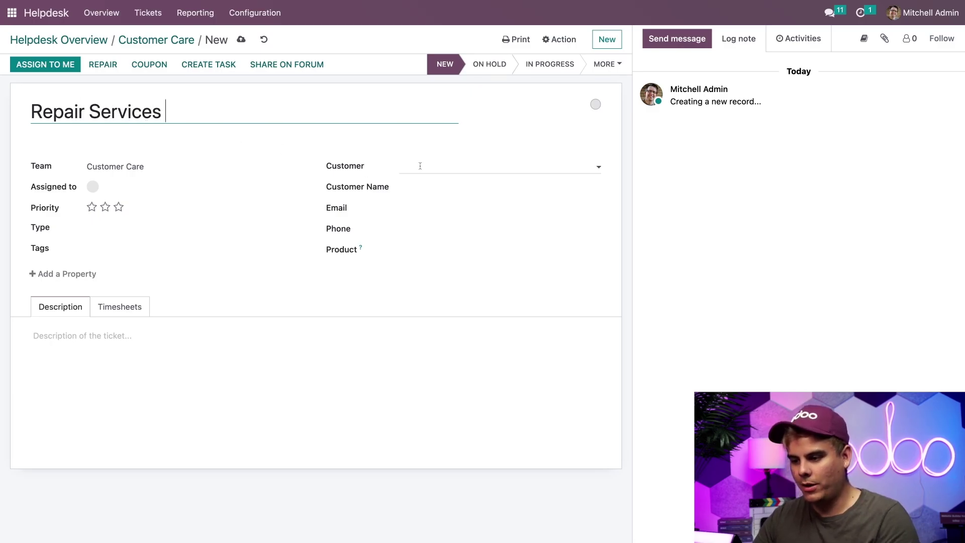
pyautogui.write('azure')
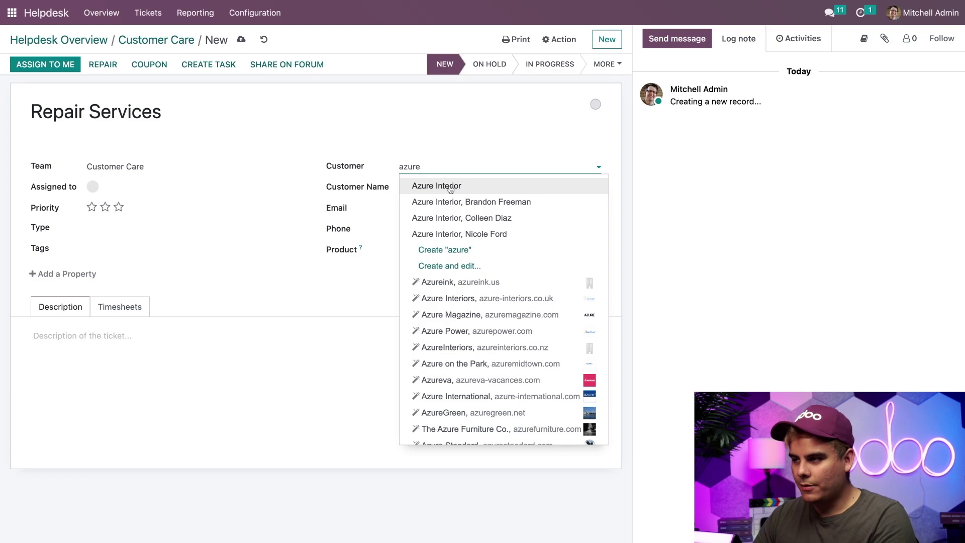
pyautogui.click(446, 185)
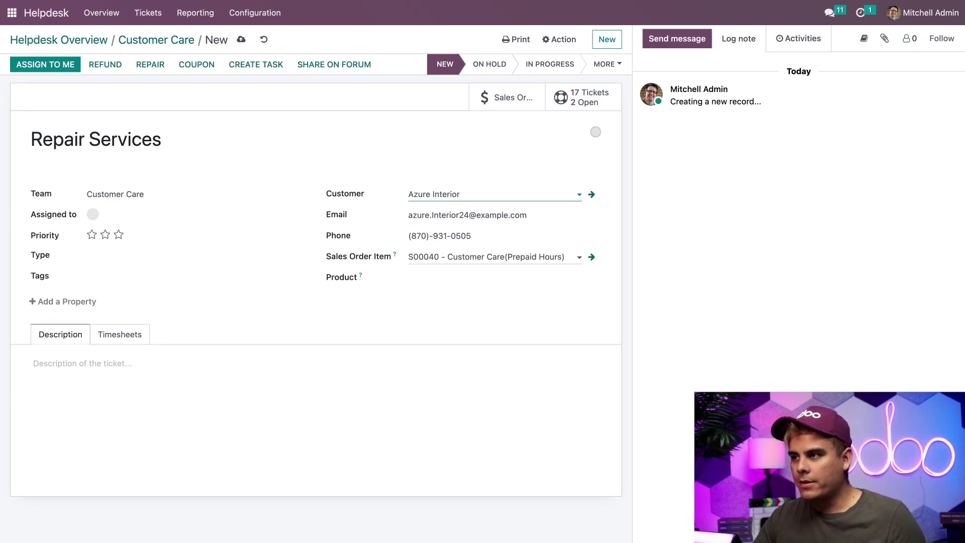
# Link the ticket to S00040's prepaid hours item and assign it to the support agent
pyautogui.click(452, 257)
pyautogui.click(324, 256)
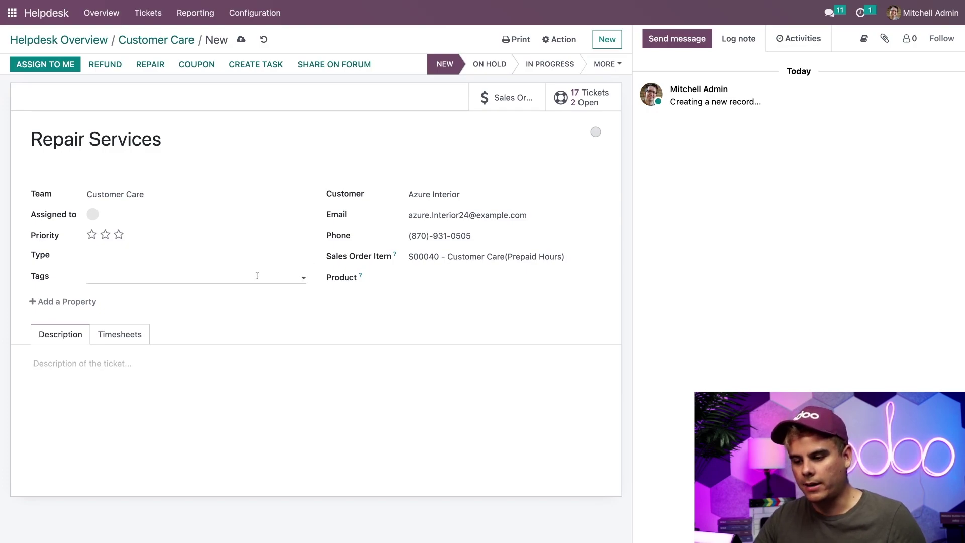
pyautogui.click(140, 211)
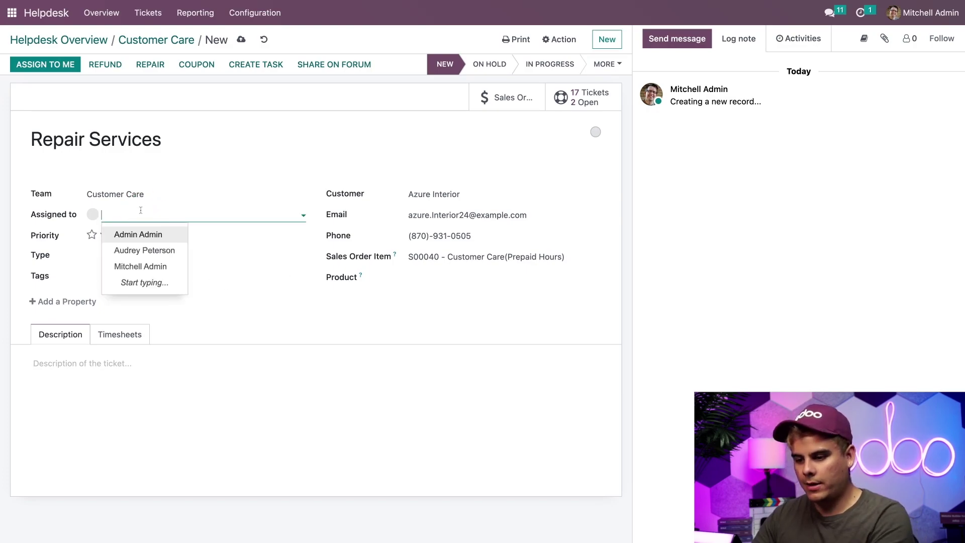
pyautogui.click(134, 250)
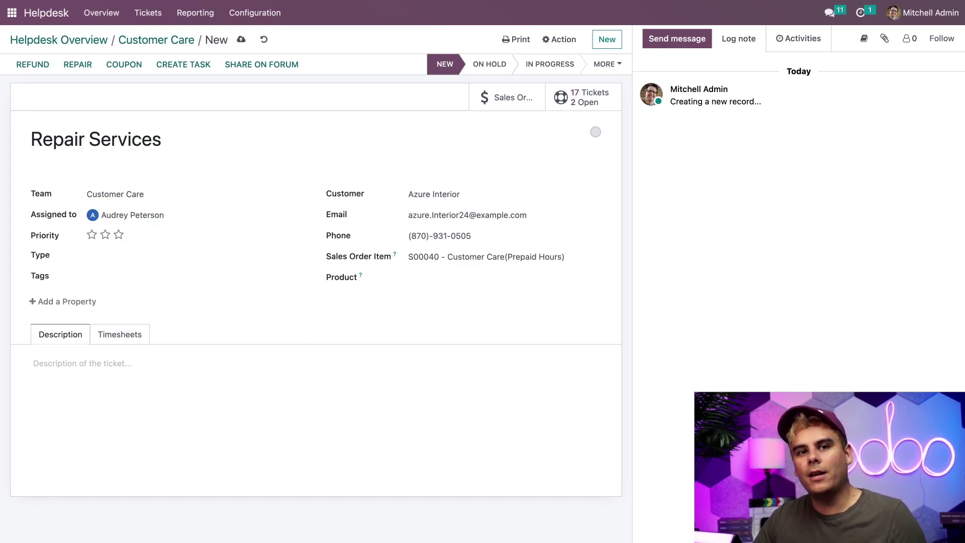
pyautogui.click(108, 336)
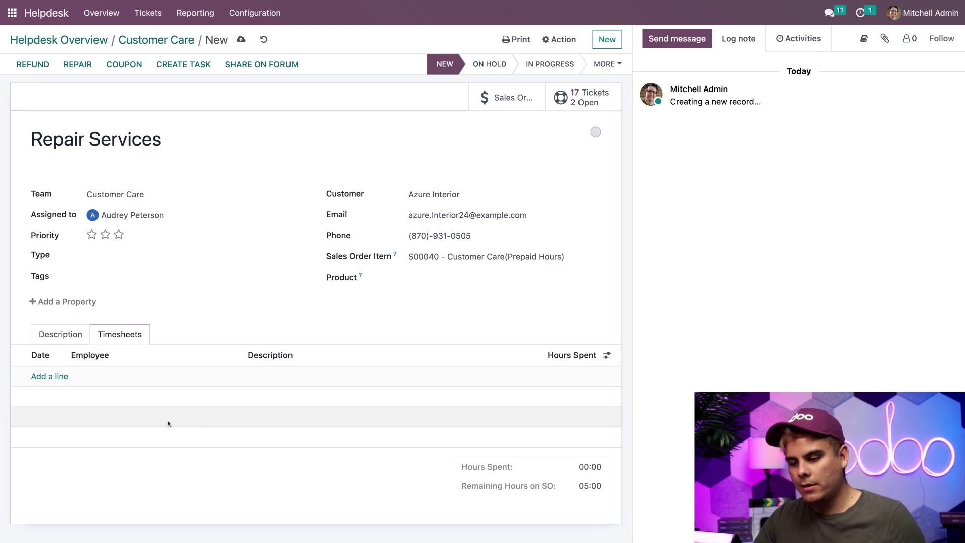
# Log a 4-hour timesheet line for the assigned agent and move the ticket to Solved
pyautogui.click(49, 376)
pyautogui.click(114, 376)
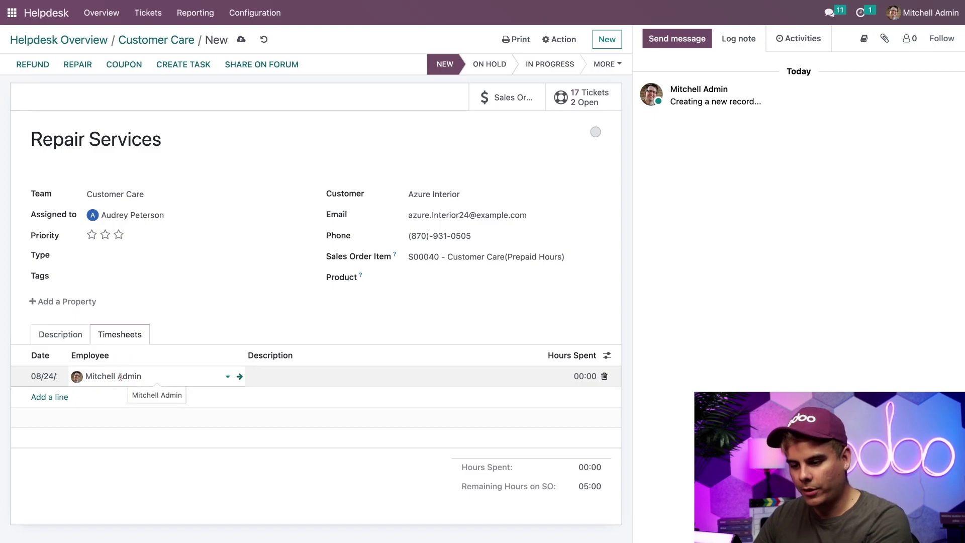
pyautogui.doubleClick(128, 376)
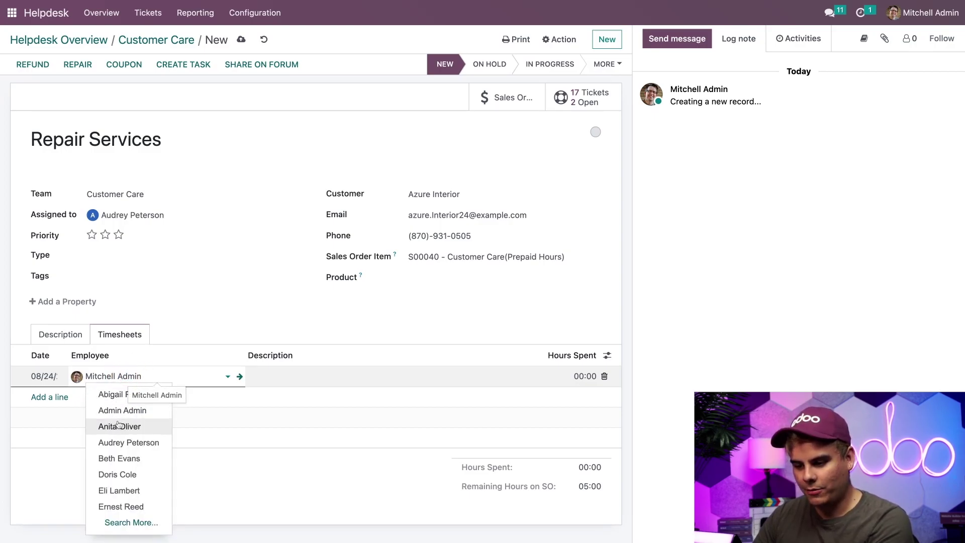
pyautogui.click(118, 442)
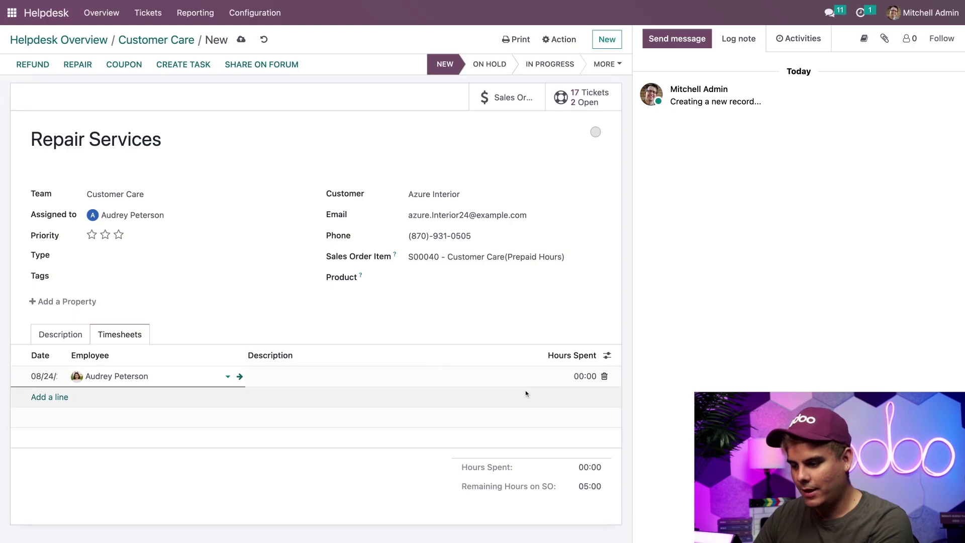
pyautogui.click(579, 376)
pyautogui.write('4')
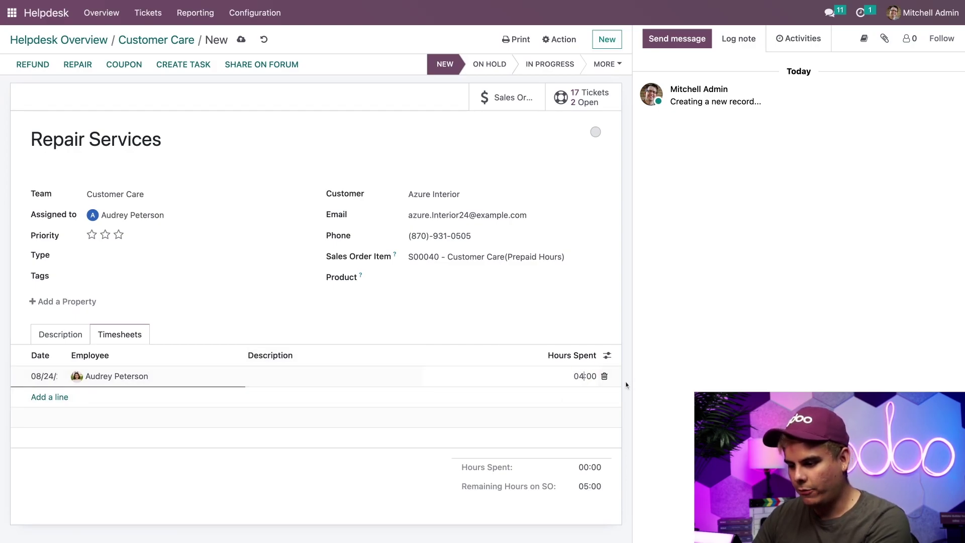
pyautogui.click(517, 326)
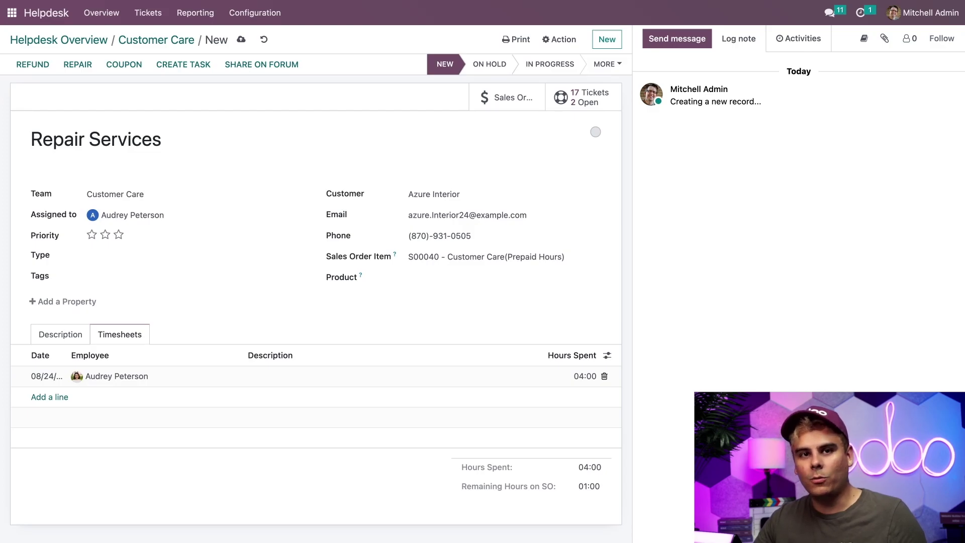
pyautogui.click(607, 64)
pyautogui.click(608, 88)
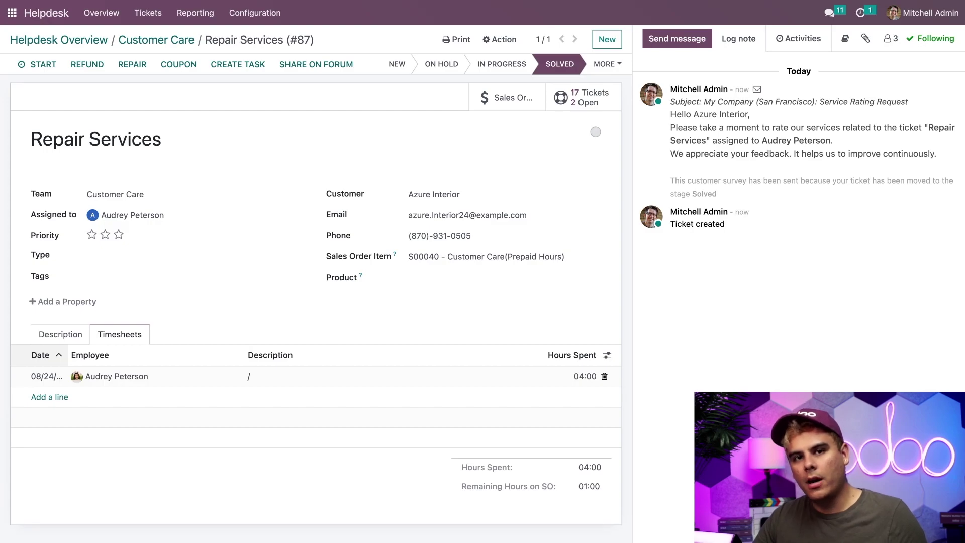
# Open the S00040 sales order linked to the Repair Services ticket
pyautogui.click(507, 97)
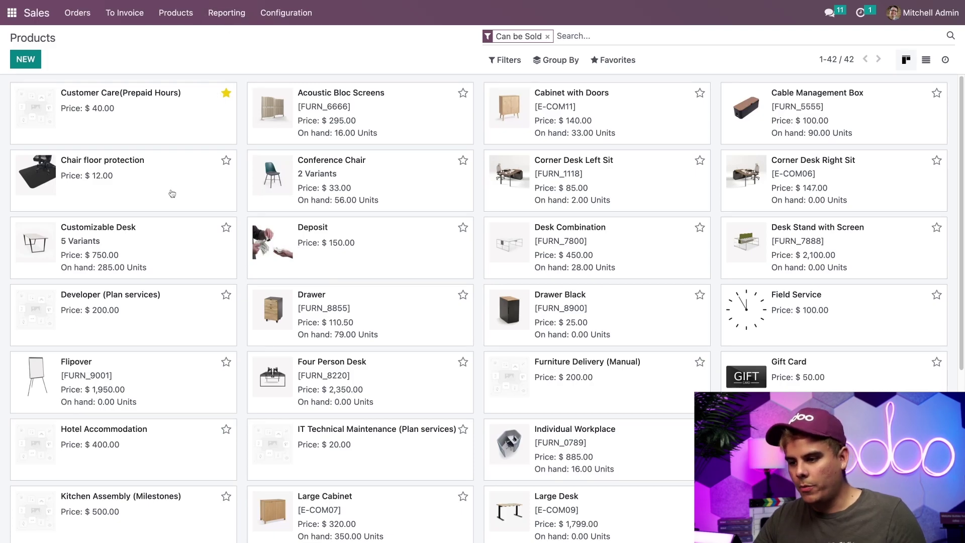
# Duplicate the Customer Care(Prepaid Hours) product and rename the copy 'Customer Care (Based on Timesheets)'
pyautogui.click(188, 107)
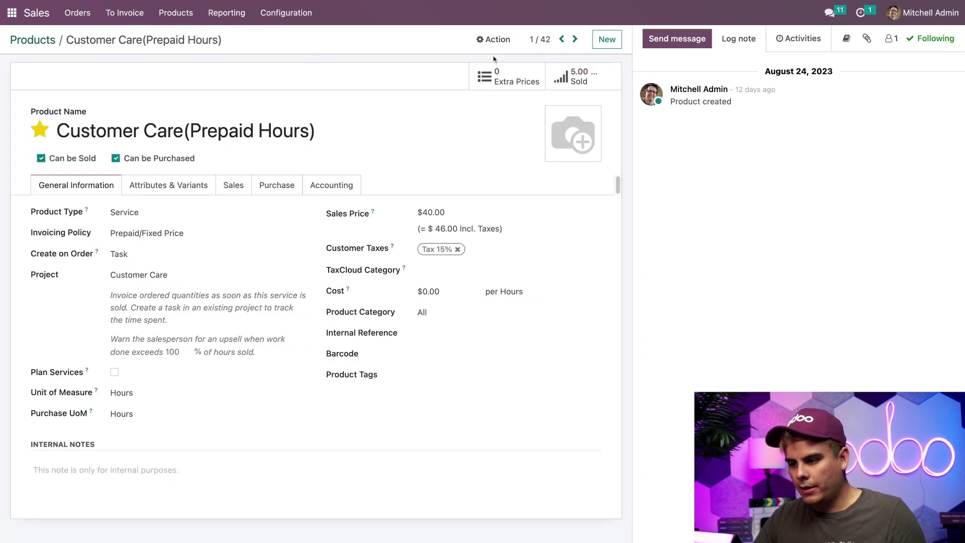
pyautogui.click(485, 40)
pyautogui.click(492, 77)
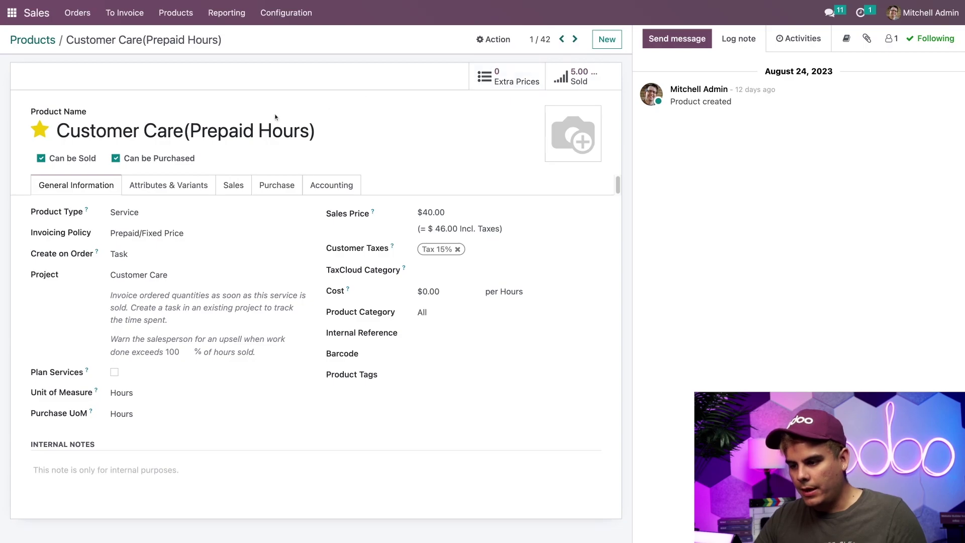
pyautogui.click(269, 127)
pyautogui.hotkey('ctrl', 'a')
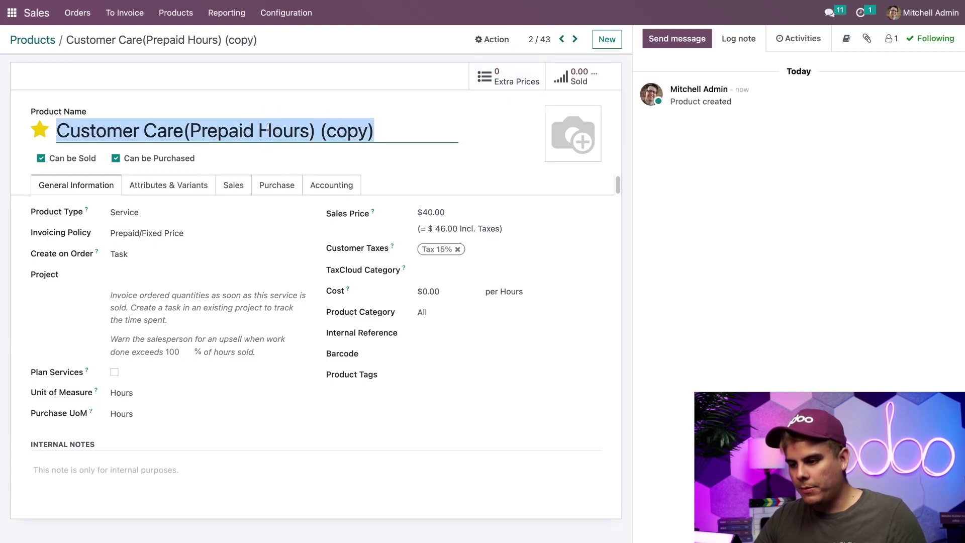
pyautogui.write('Customer Care (Based on Timesheets)')
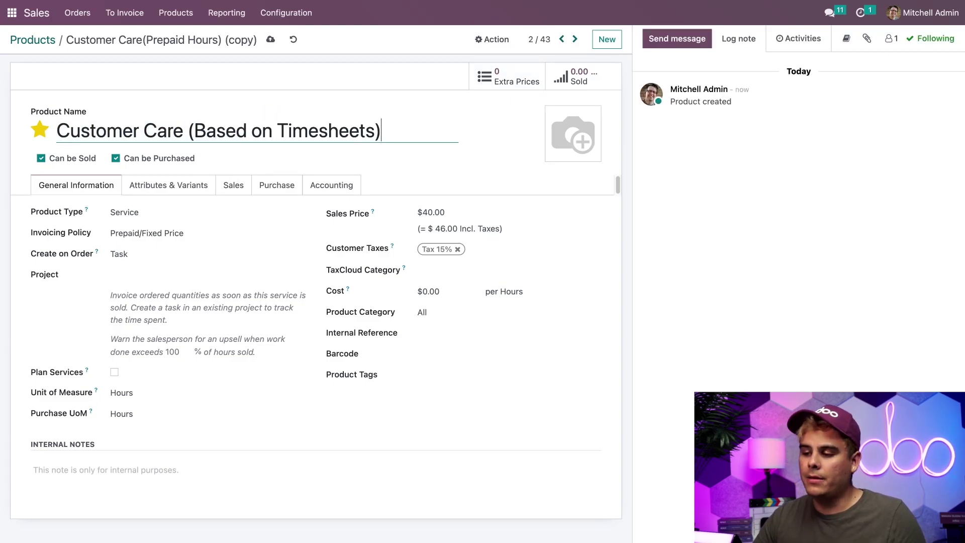
pyautogui.click(262, 158)
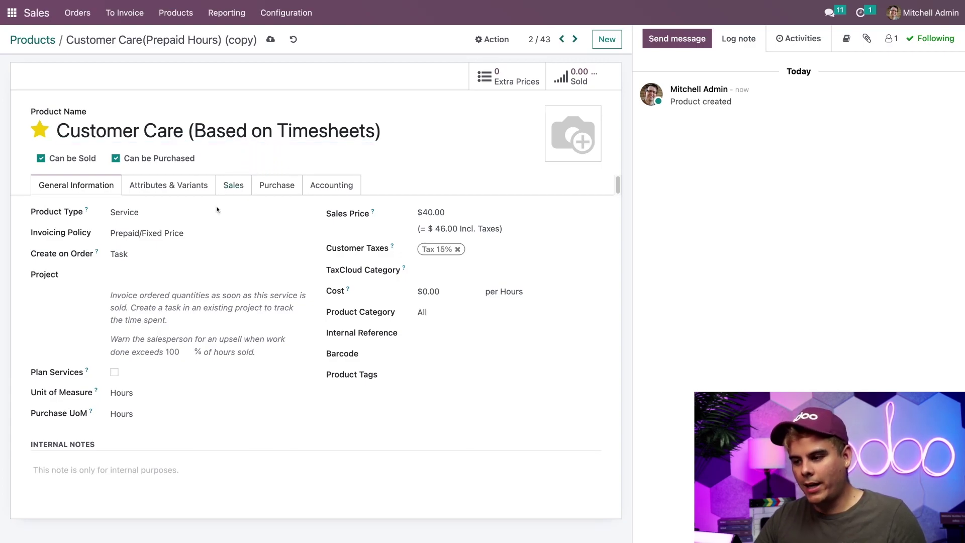
# Set the copy's invoicing policy to Based on Timesheets with tasks in the Customer Care project
pyautogui.click(192, 239)
pyautogui.click(186, 250)
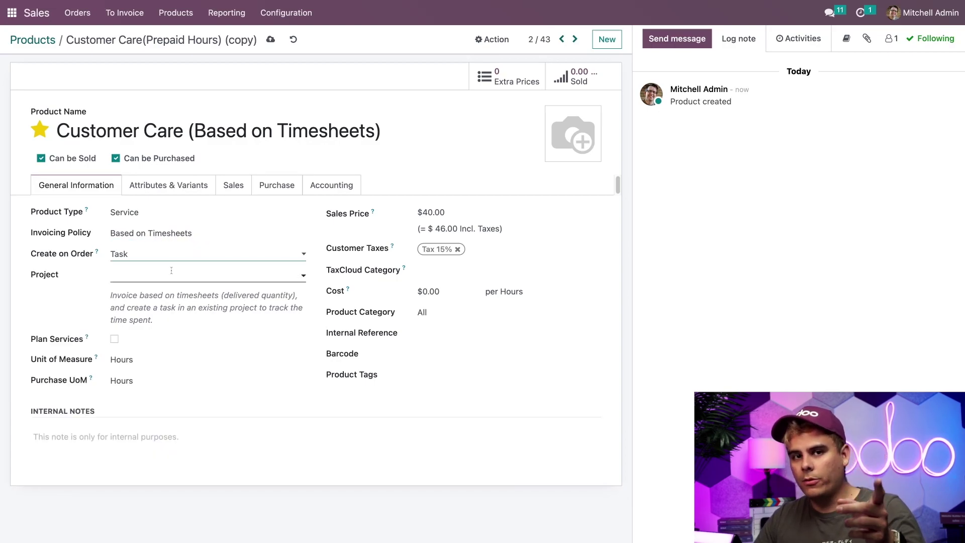
pyautogui.click(167, 284)
pyautogui.click(158, 312)
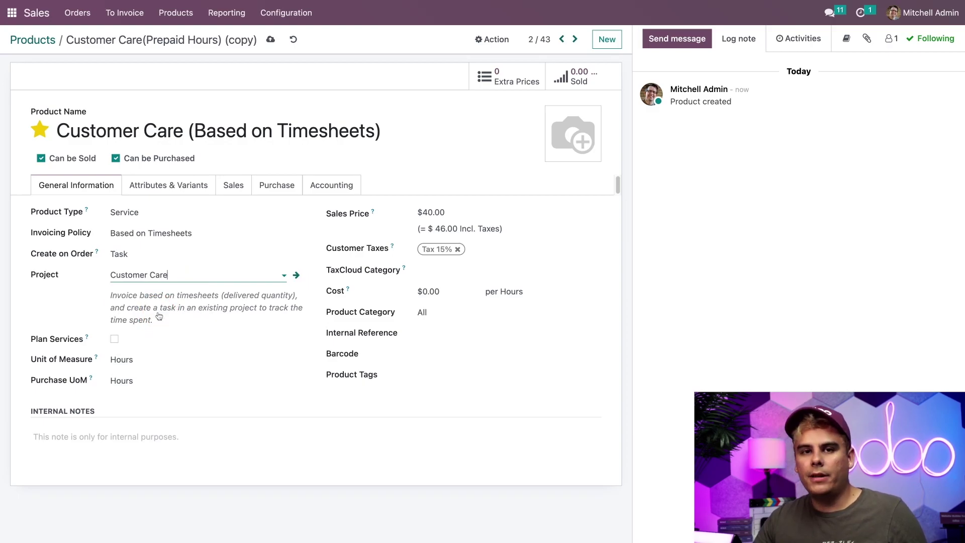
pyautogui.click(158, 316)
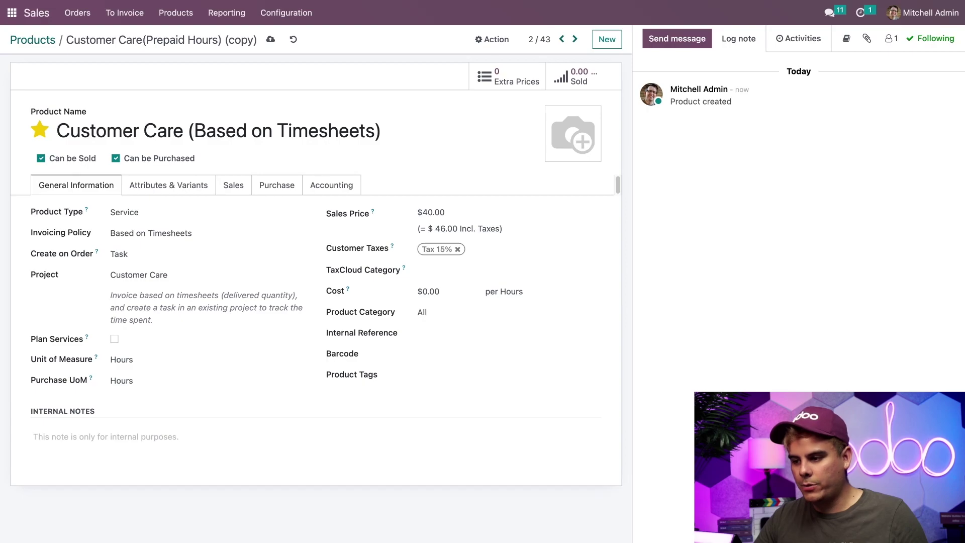
pyautogui.click(37, 14)
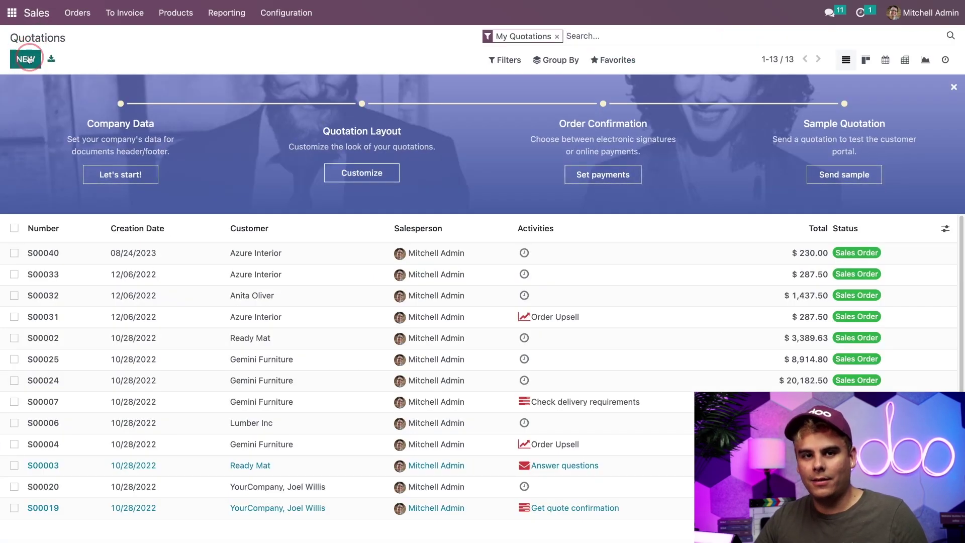
# Create a quotation for Azure Interior with one line of Customer Care (Based on Timesheets)
pyautogui.click(26, 58)
pyautogui.click(183, 167)
pyautogui.write('az')
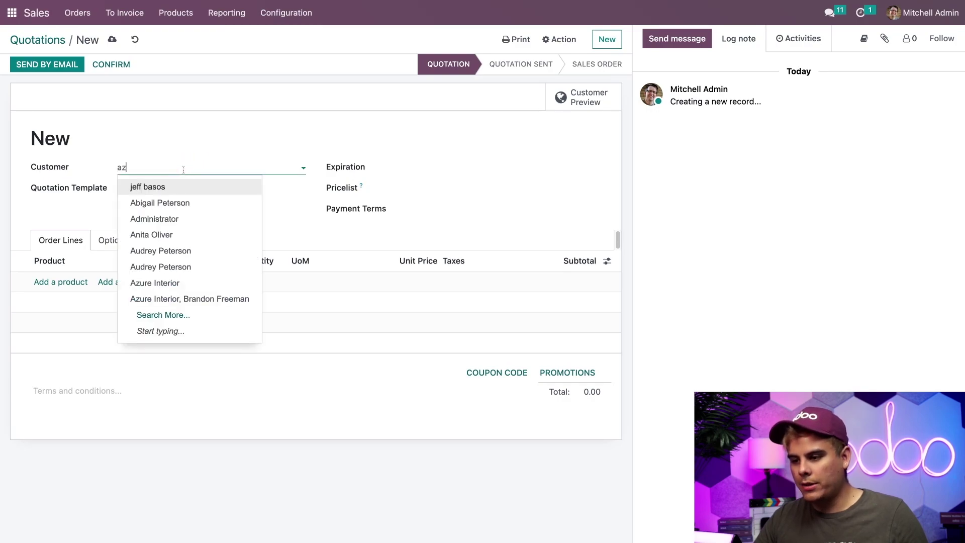
pyautogui.click(172, 187)
pyautogui.click(75, 299)
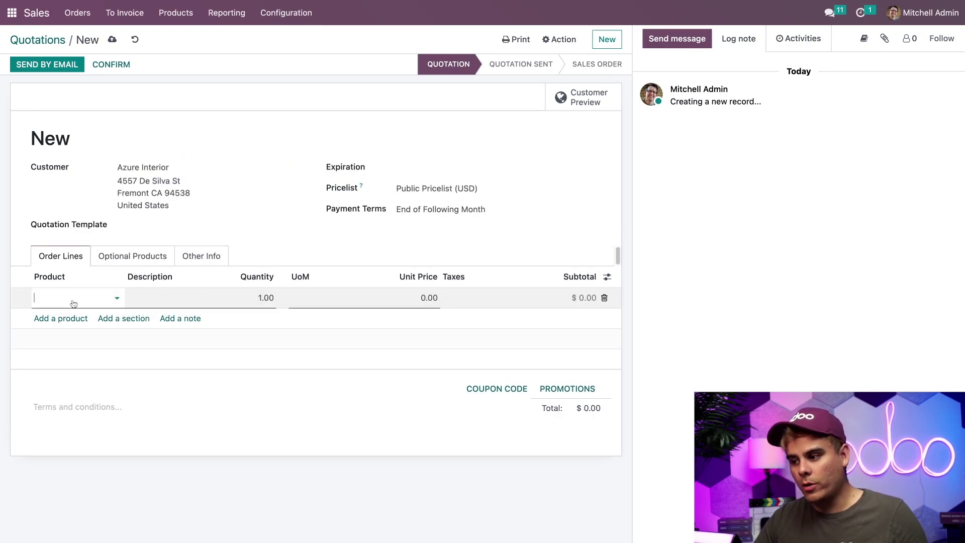
pyautogui.write('Customer Care (Based on Timesheets)')
pyautogui.click(133, 317)
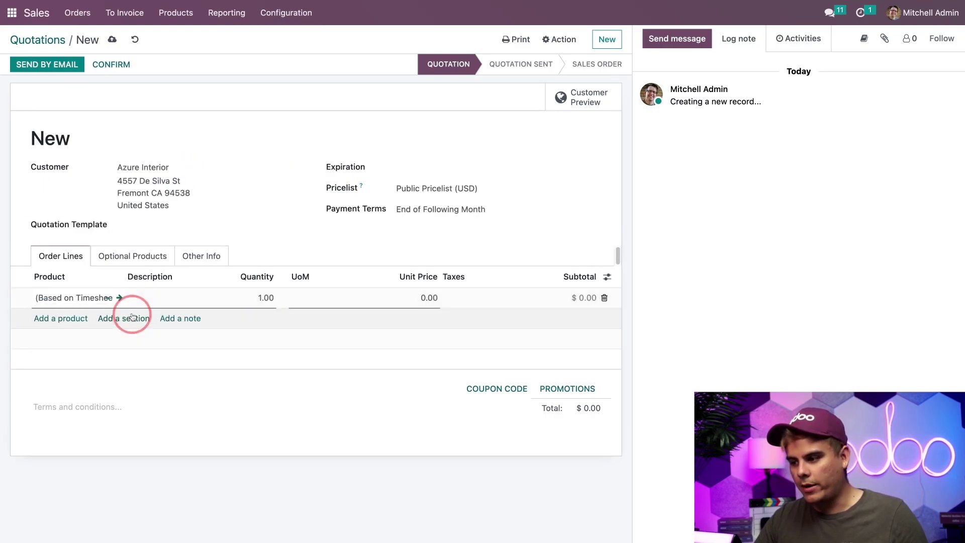
pyautogui.click(157, 101)
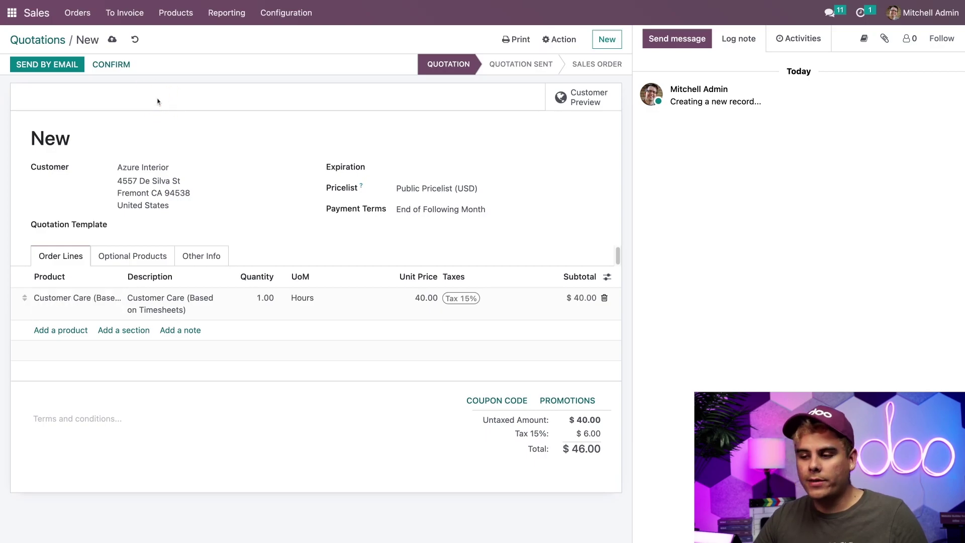
# Confirm the order as S00041, then try invoicing, dismiss the down payment error, and close the invoice dialog
pyautogui.click(111, 64)
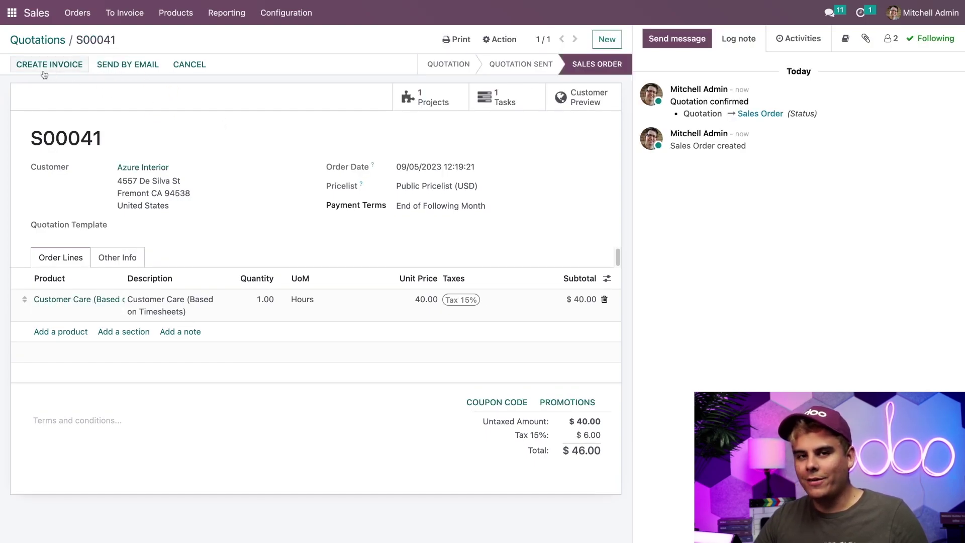
pyautogui.click(46, 65)
pyautogui.click(231, 243)
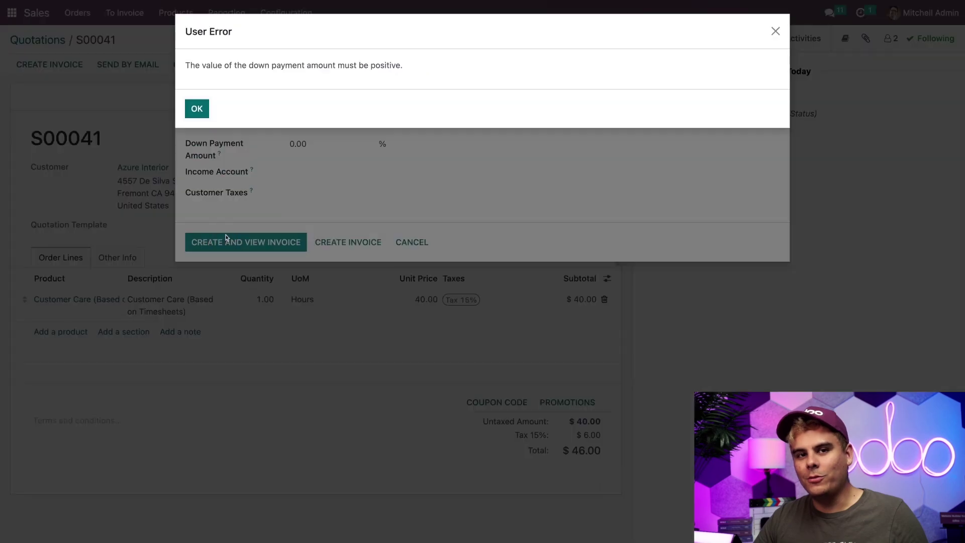
pyautogui.click(201, 109)
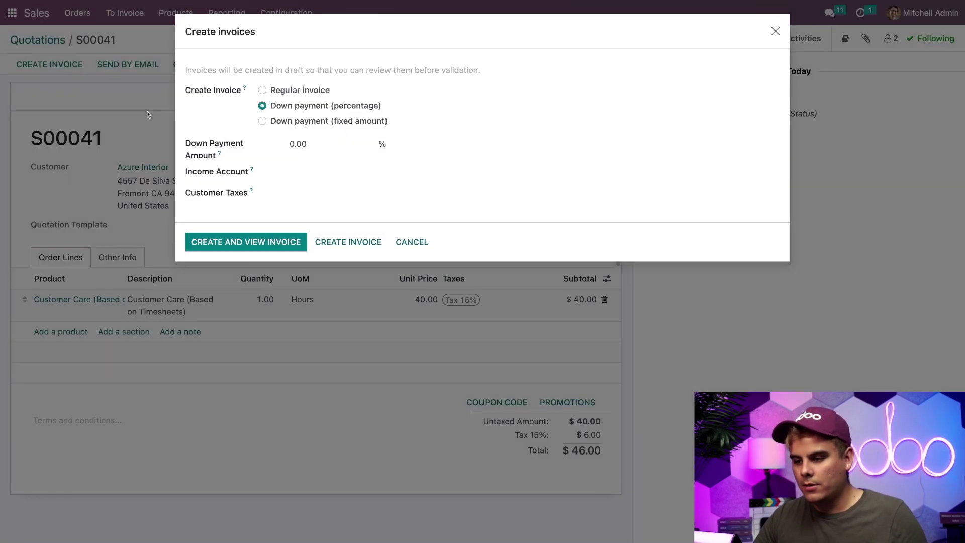
pyautogui.click(775, 31)
# Start a new Customer Care ticket in Helpdesk titled 'New Product Issue.'
pyautogui.click(12, 12)
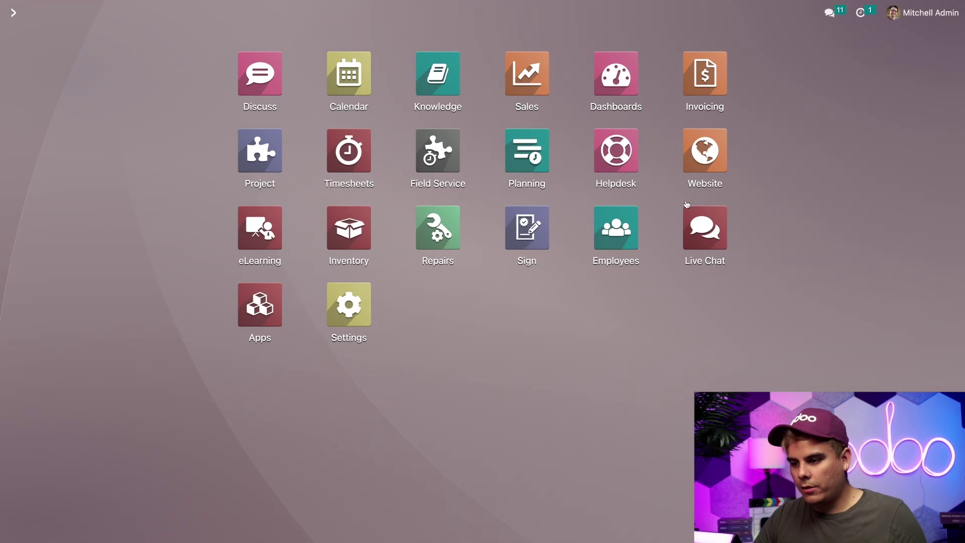
pyautogui.click(628, 159)
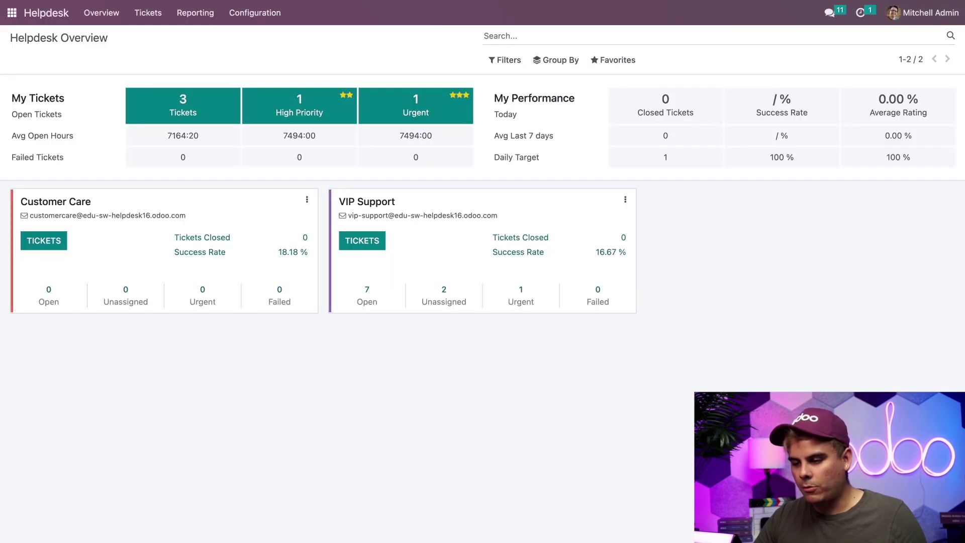
pyautogui.click(44, 240)
pyautogui.click(25, 59)
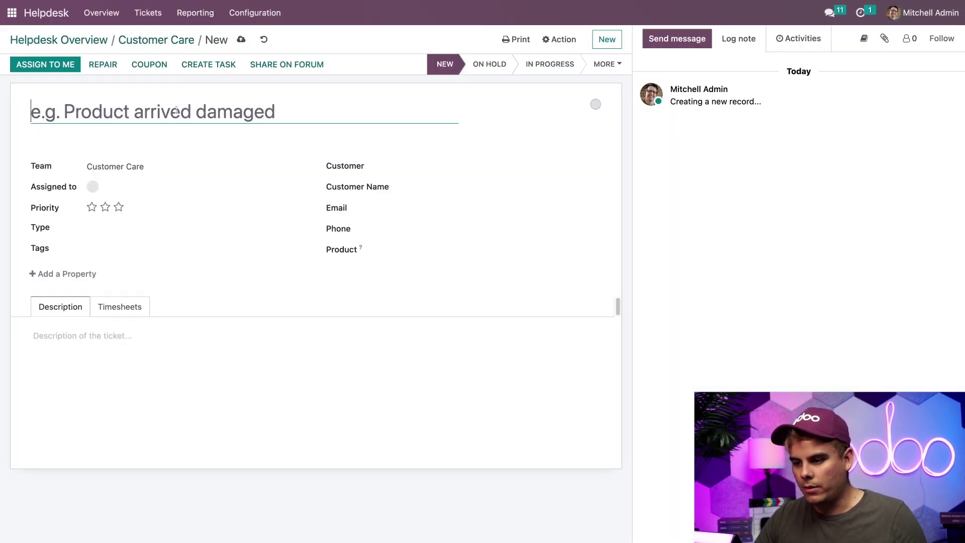
pyautogui.write('New Product Issue.')
# Set the ticket's customer to Azure Interior, link it to S00041's timesheet item, and assign an agent
pyautogui.click(411, 174)
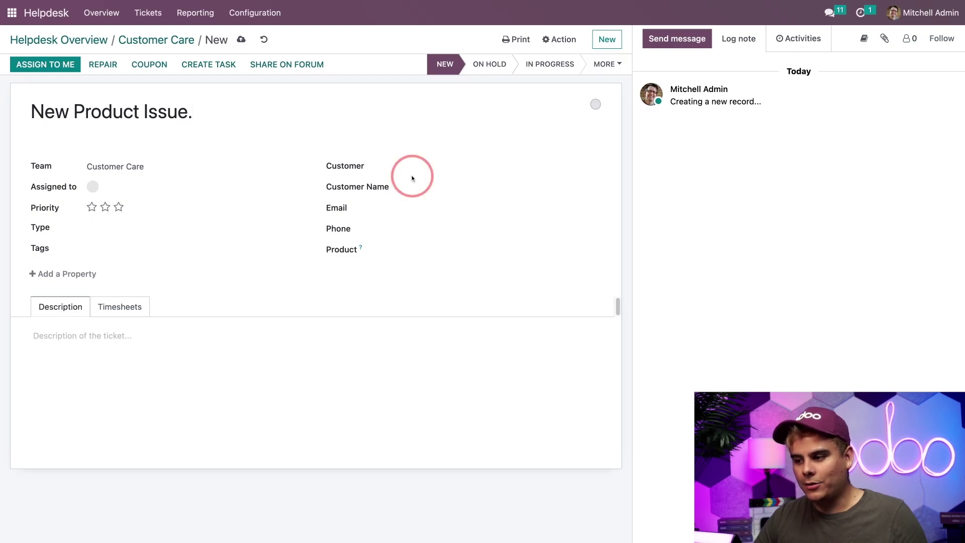
pyautogui.write('az')
pyautogui.click(432, 185)
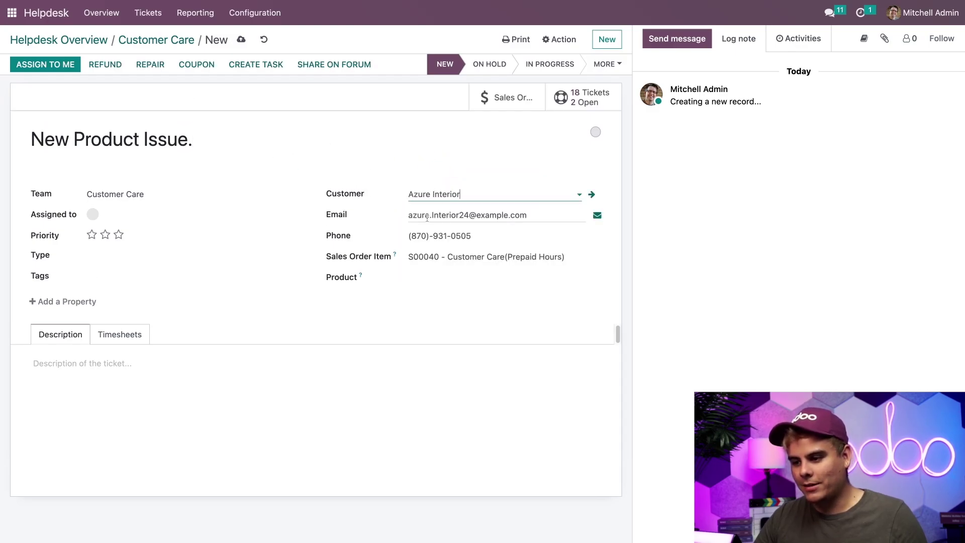
pyautogui.click(423, 257)
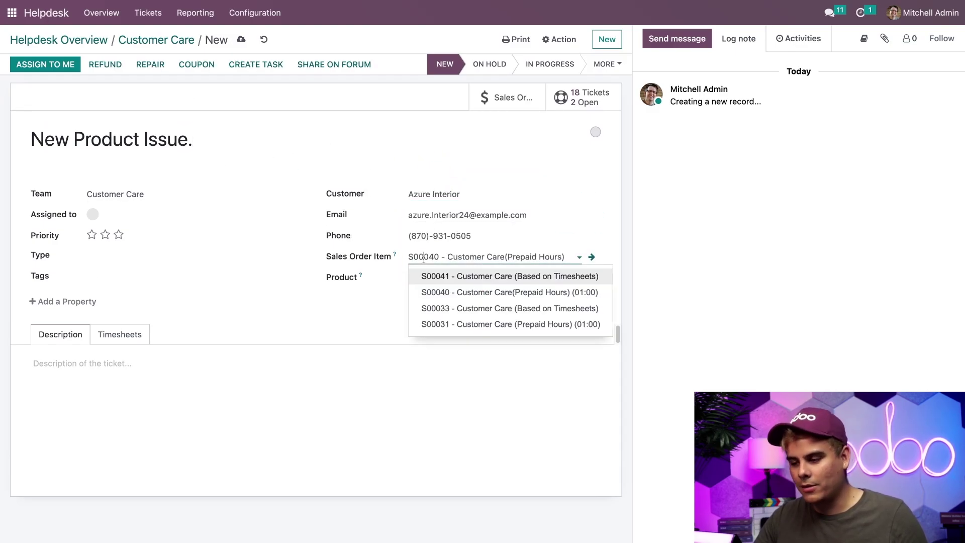
pyautogui.click(435, 278)
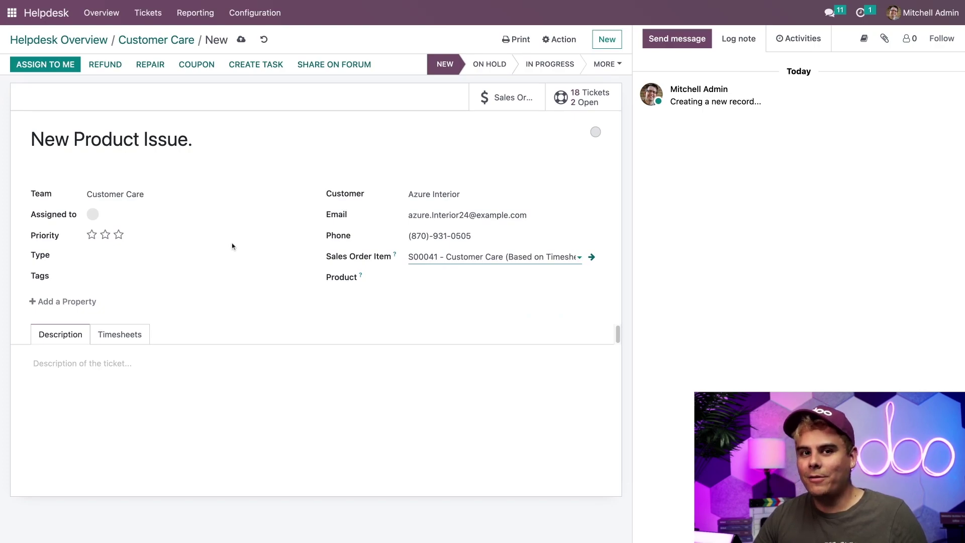
pyautogui.click(207, 221)
pyautogui.click(150, 251)
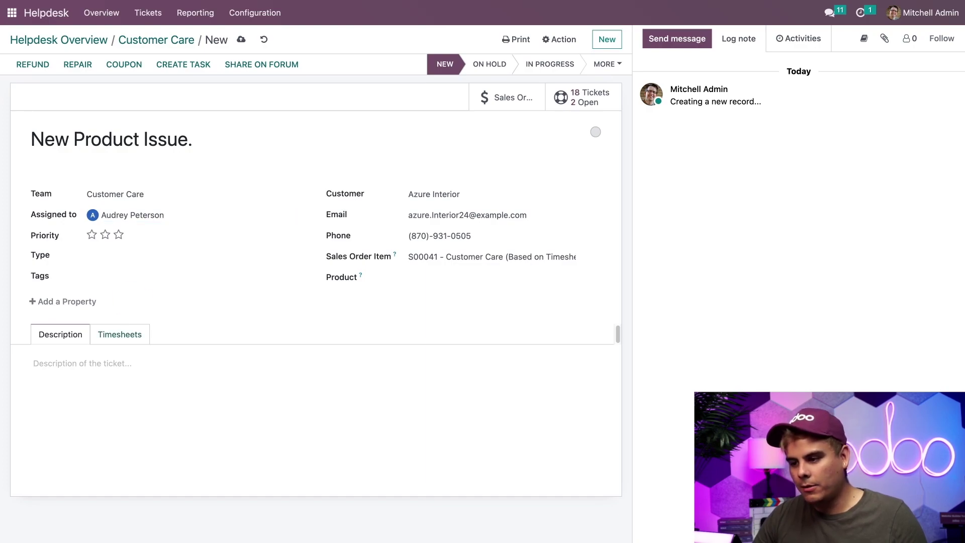
# Log a 1-hour timesheet entry for the agent on the ticket
pyautogui.click(118, 335)
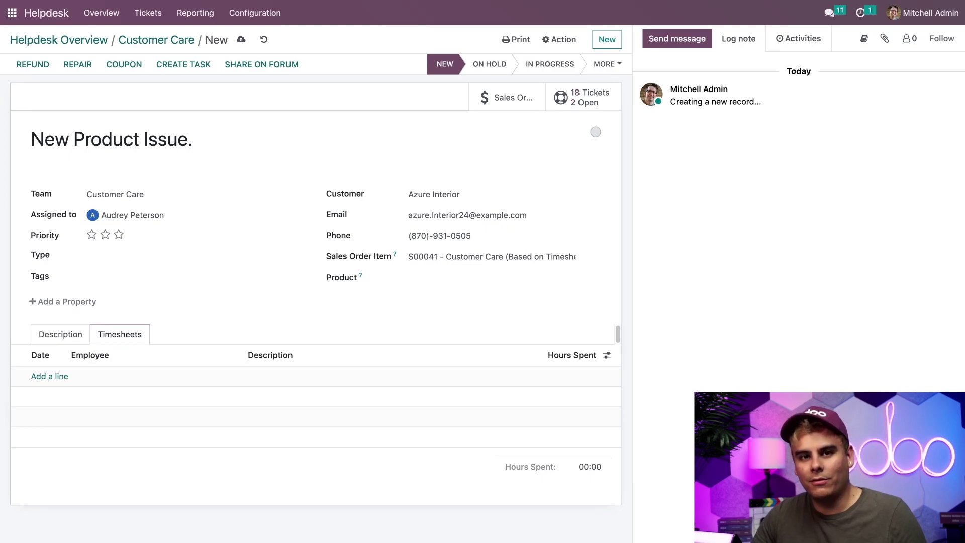
pyautogui.click(40, 377)
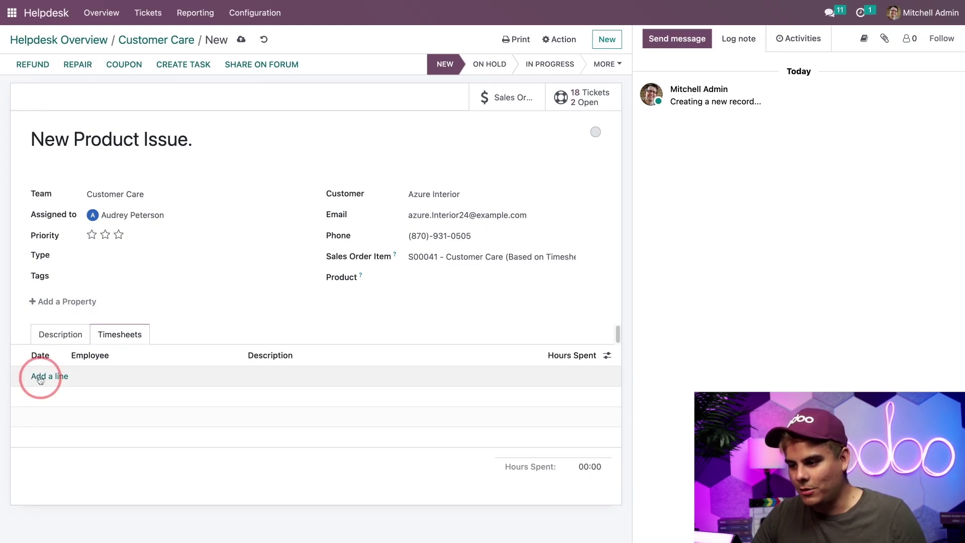
pyautogui.click(125, 375)
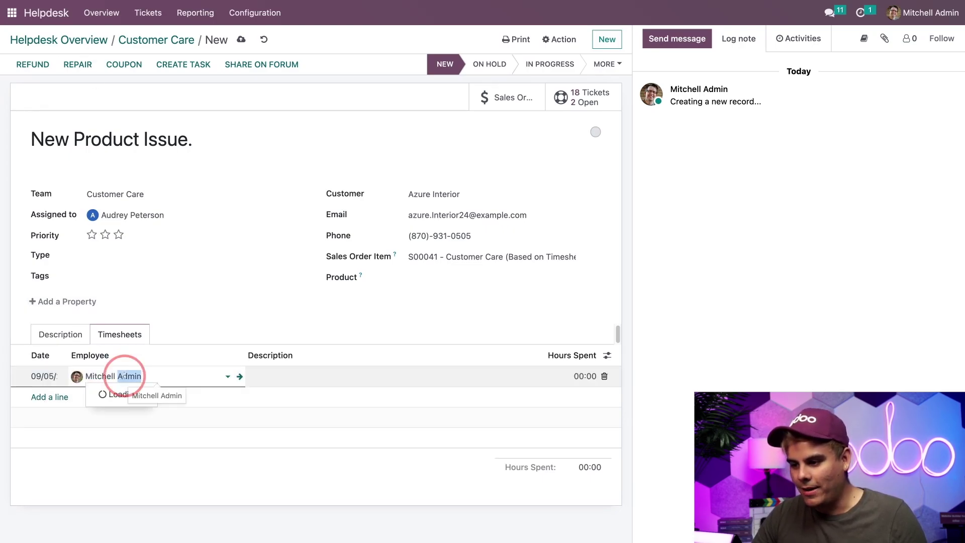
pyautogui.click(576, 377)
pyautogui.write('1')
# Add a 2-hour timesheet entry dated 09/04/2023 for the agent, then mark the ticket Solved
pyautogui.click(49, 397)
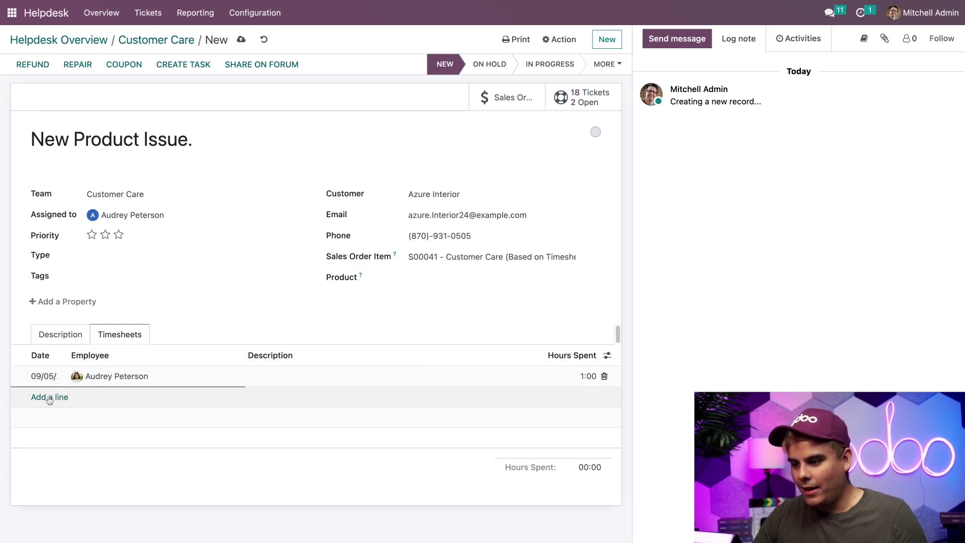
pyautogui.click(51, 400)
pyautogui.click(82, 268)
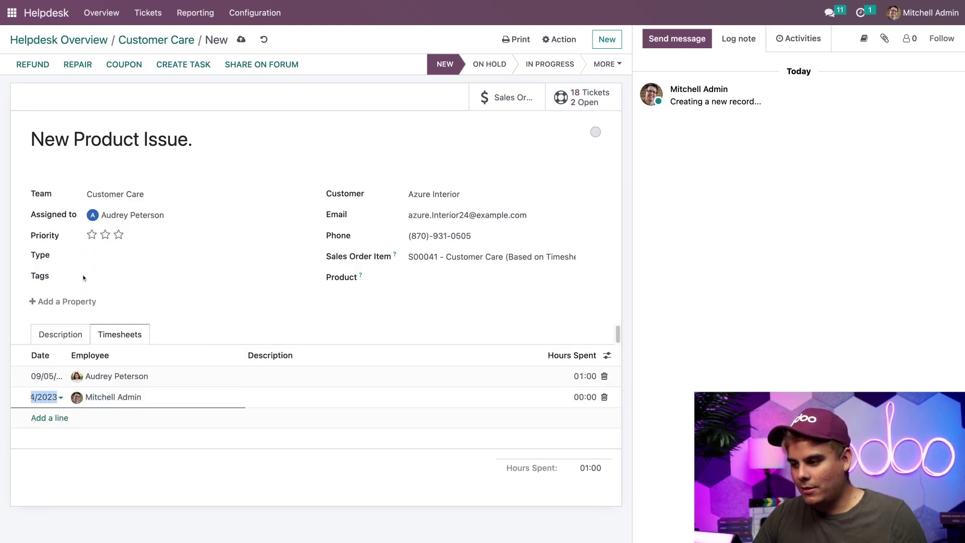
pyautogui.click(114, 397)
pyautogui.write('Audrey Peterson')
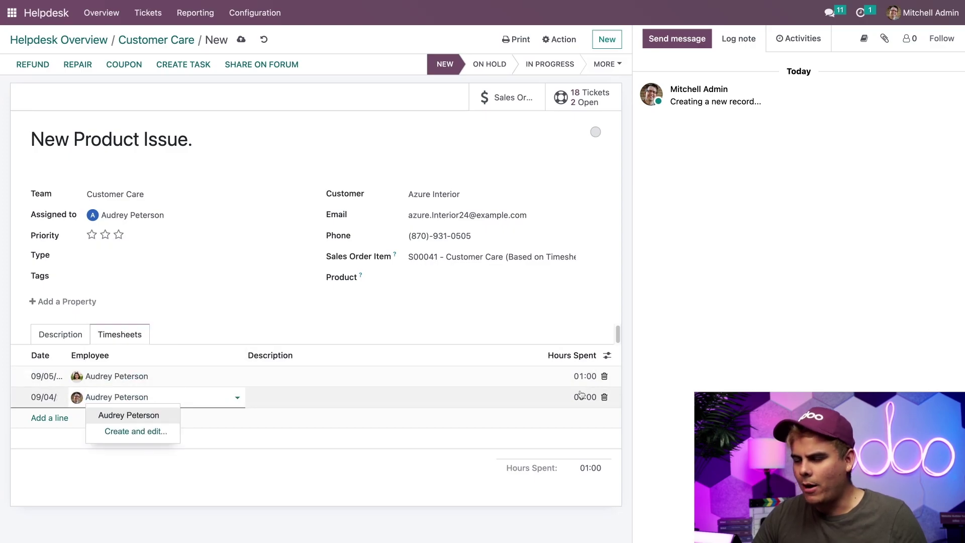
pyautogui.click(581, 396)
pyautogui.write('2')
pyautogui.click(573, 303)
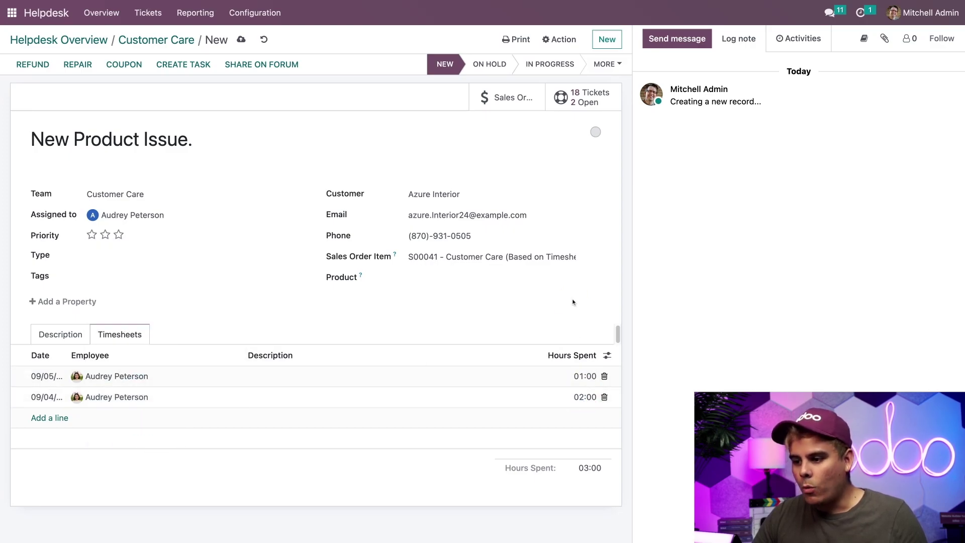
pyautogui.click(607, 63)
pyautogui.click(610, 83)
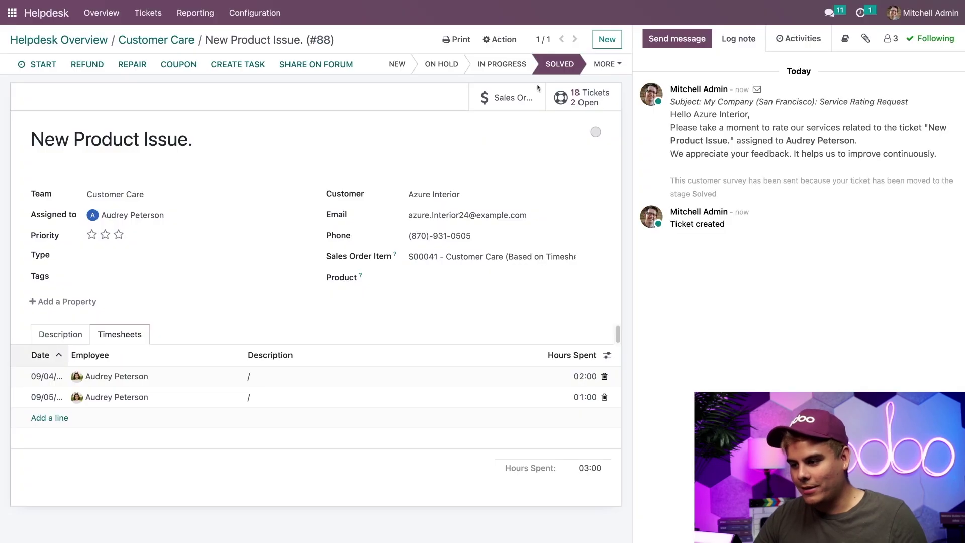
# Open sales order S00041 from the ticket's Sales Order smart button
pyautogui.click(498, 98)
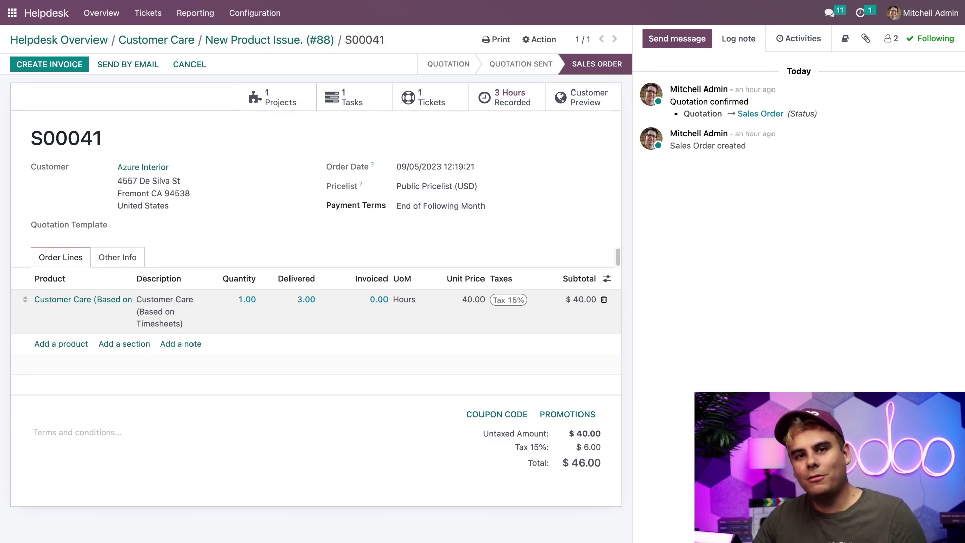
# Create and open a regular invoice billing the 3.00 delivered hours, totalling $138.00
pyautogui.click(49, 64)
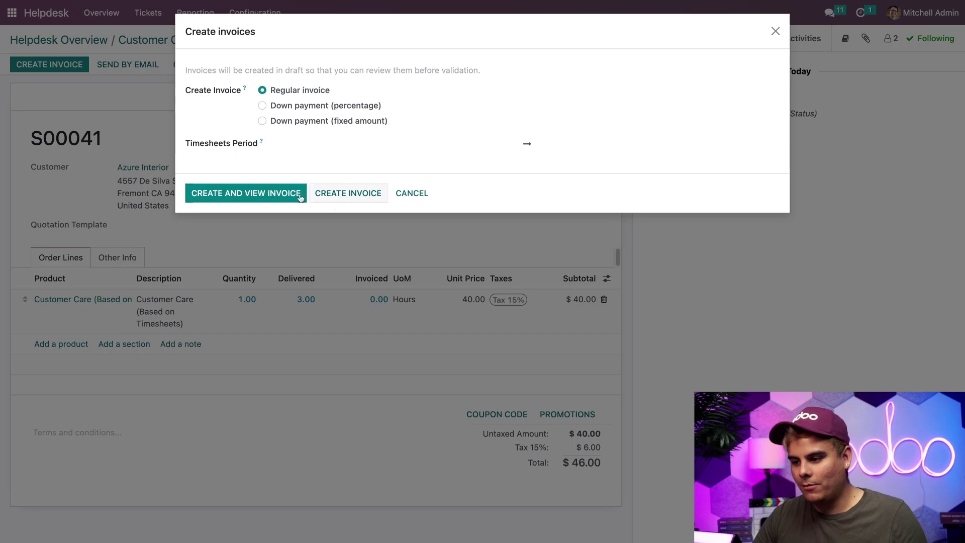
pyautogui.click(275, 195)
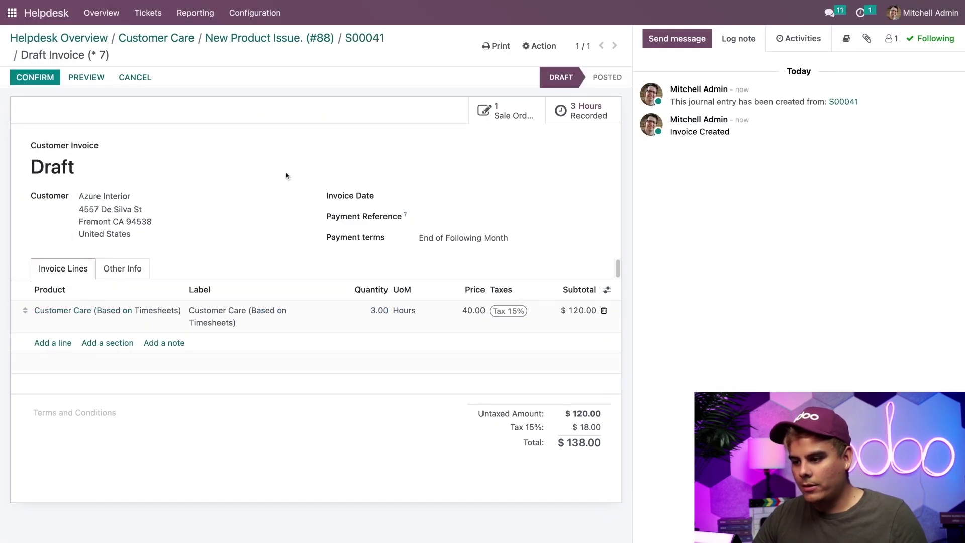